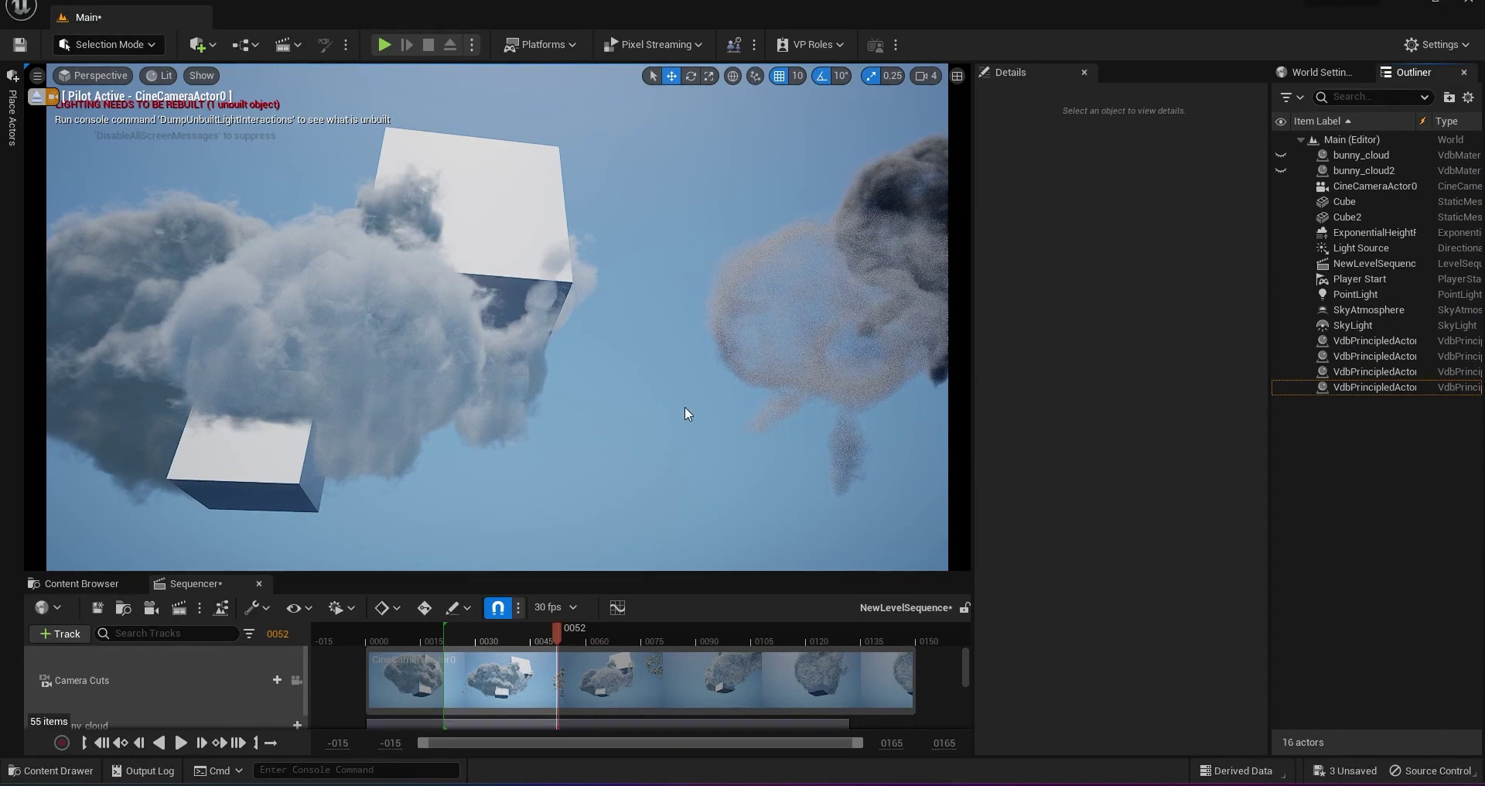
{"action": "right_click_drag", "start_coordinate": [597, 386], "coordinate": [754, 396]}
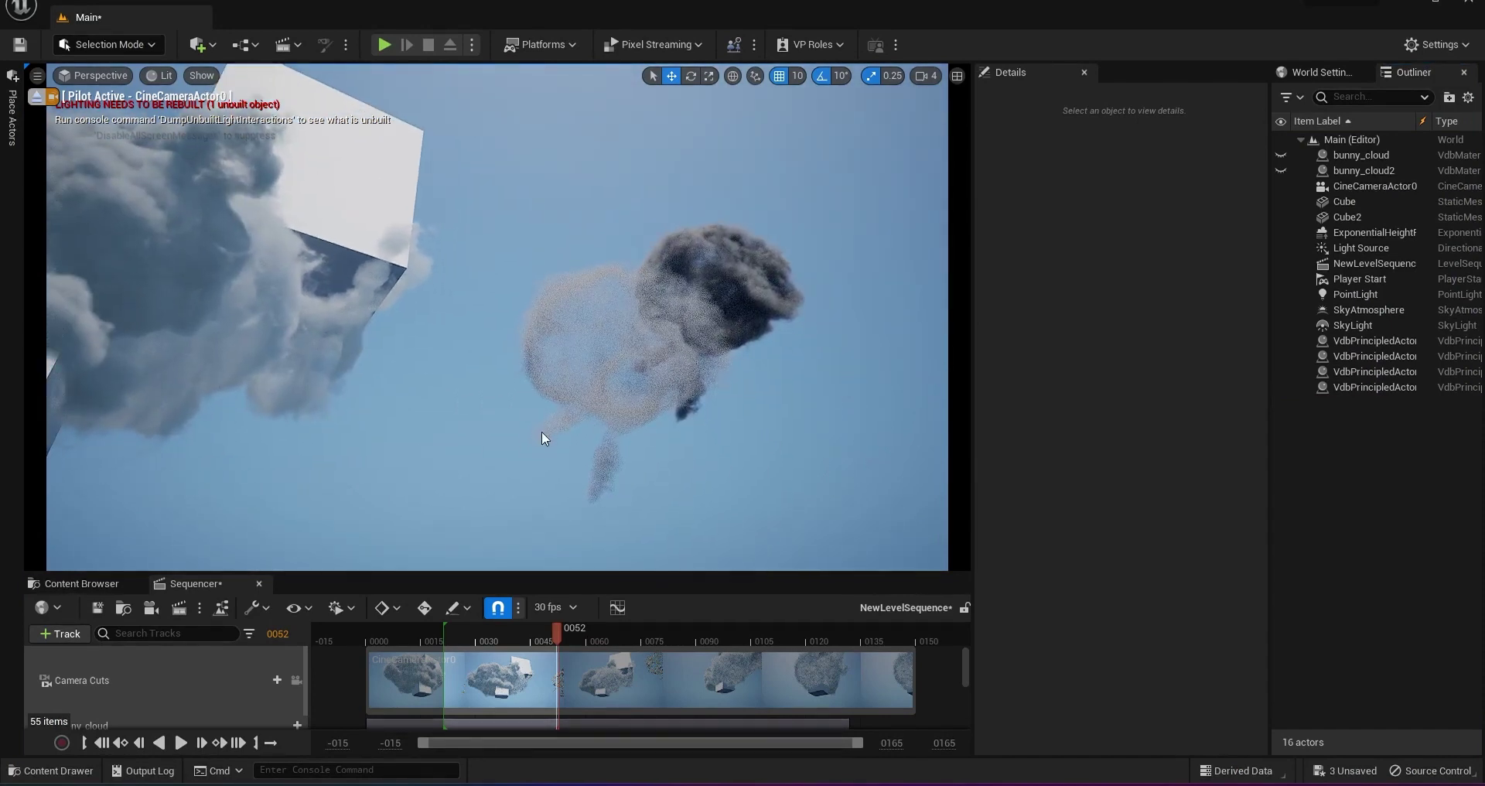
{"action": "left_click", "coordinate": [1367, 388]}
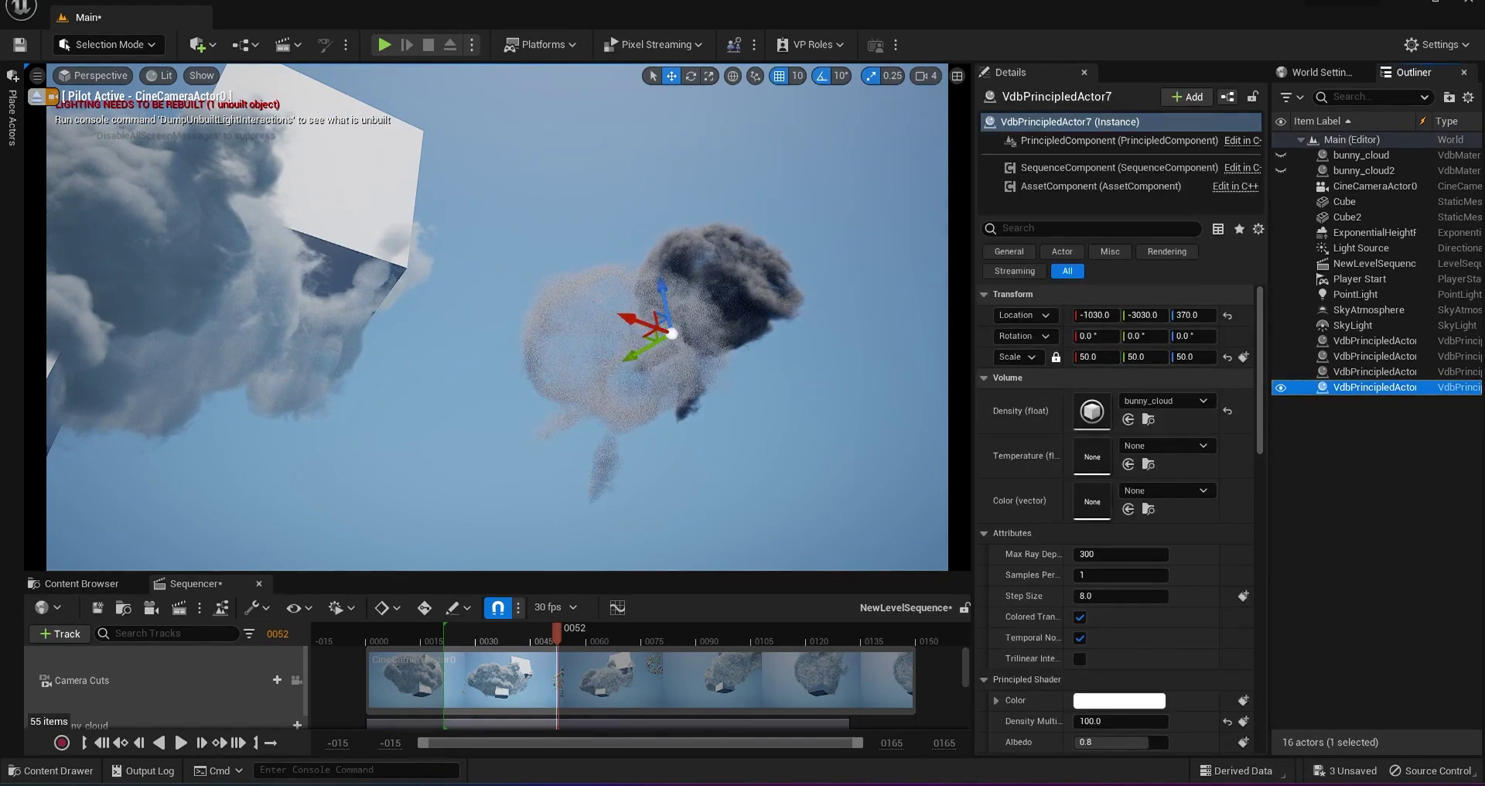
{"action": "right_click_drag", "start_coordinate": [498, 317], "coordinate": [430, 318]}
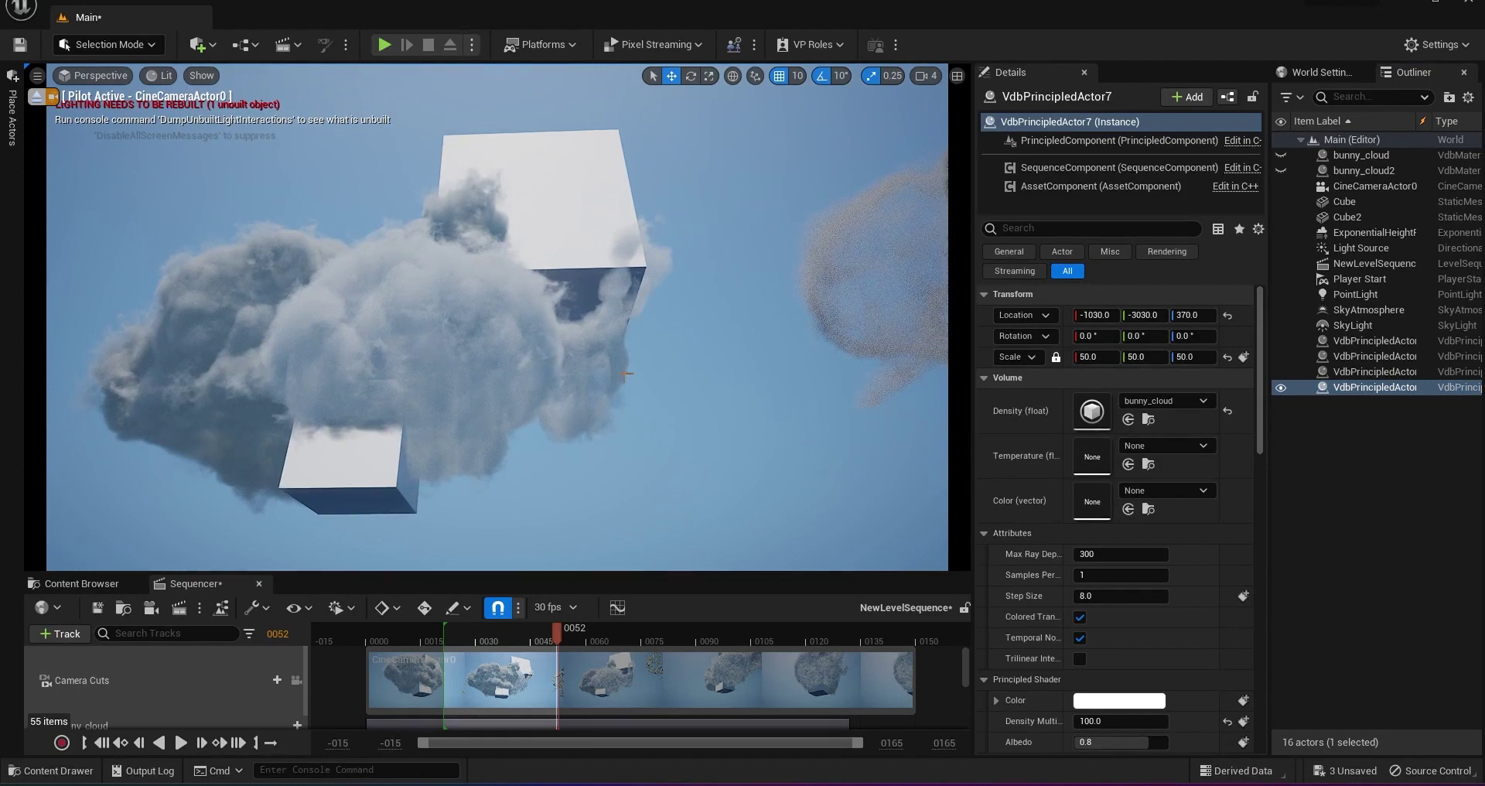
{"action": "right_click_drag", "start_coordinate": [442, 357], "coordinate": [572, 361]}
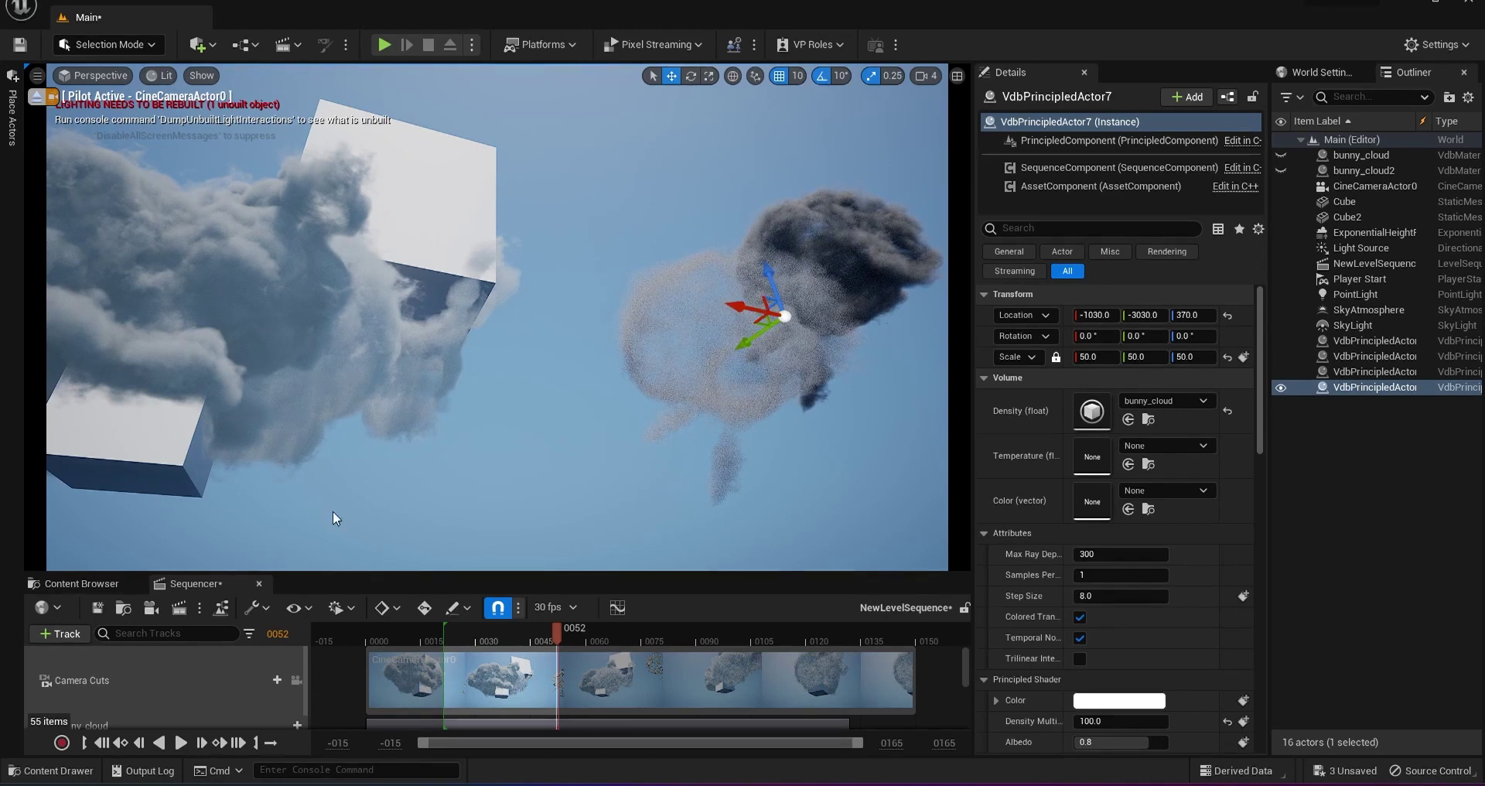
Place a Vdb Principled Actor in the open sky beside the large cloud and assign bunny_cloud as its density volume
{"action": "left_click", "coordinate": [11, 116]}
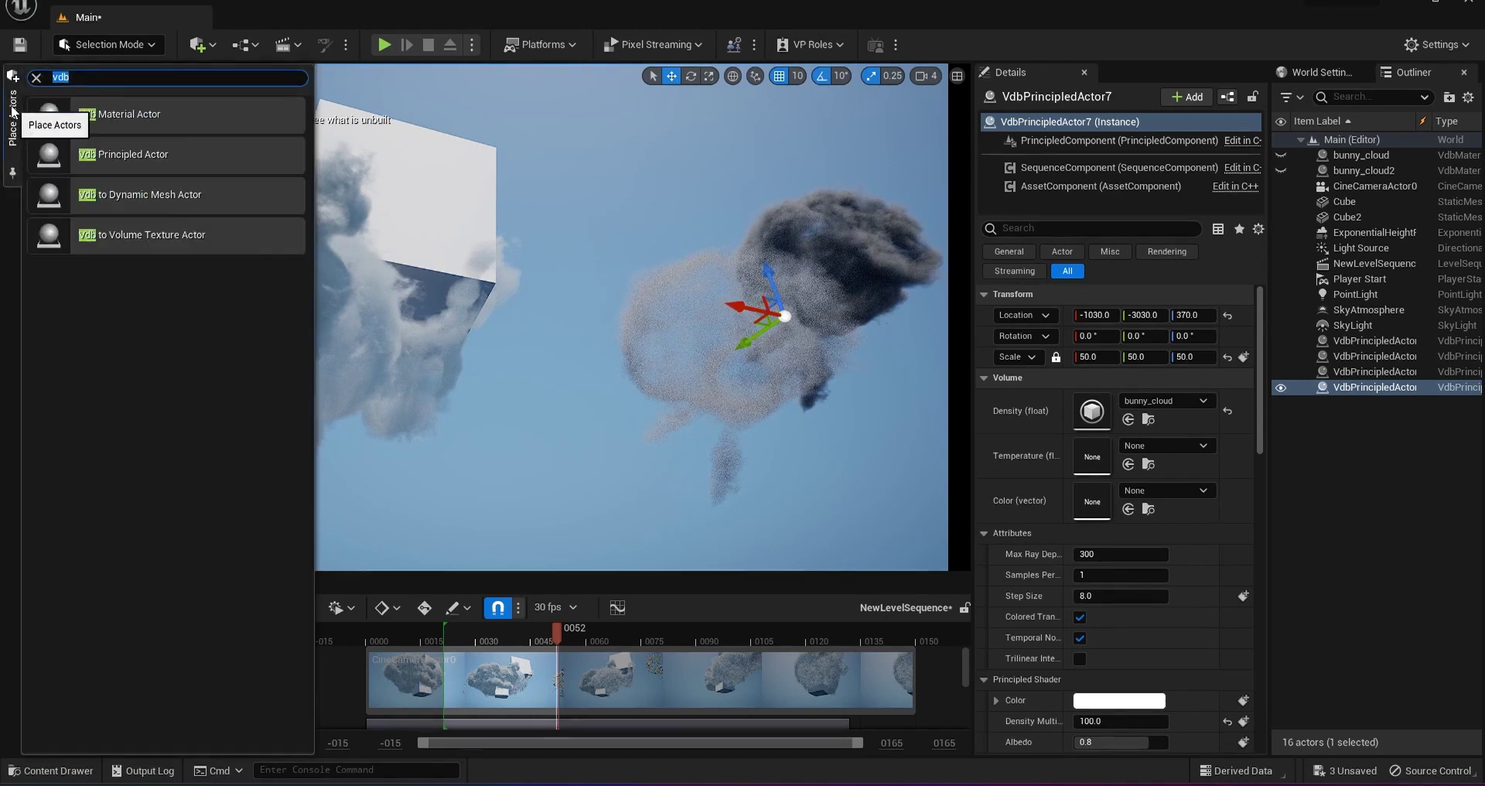
{"action": "left_click_drag", "start_coordinate": [175, 162], "coordinate": [539, 406]}
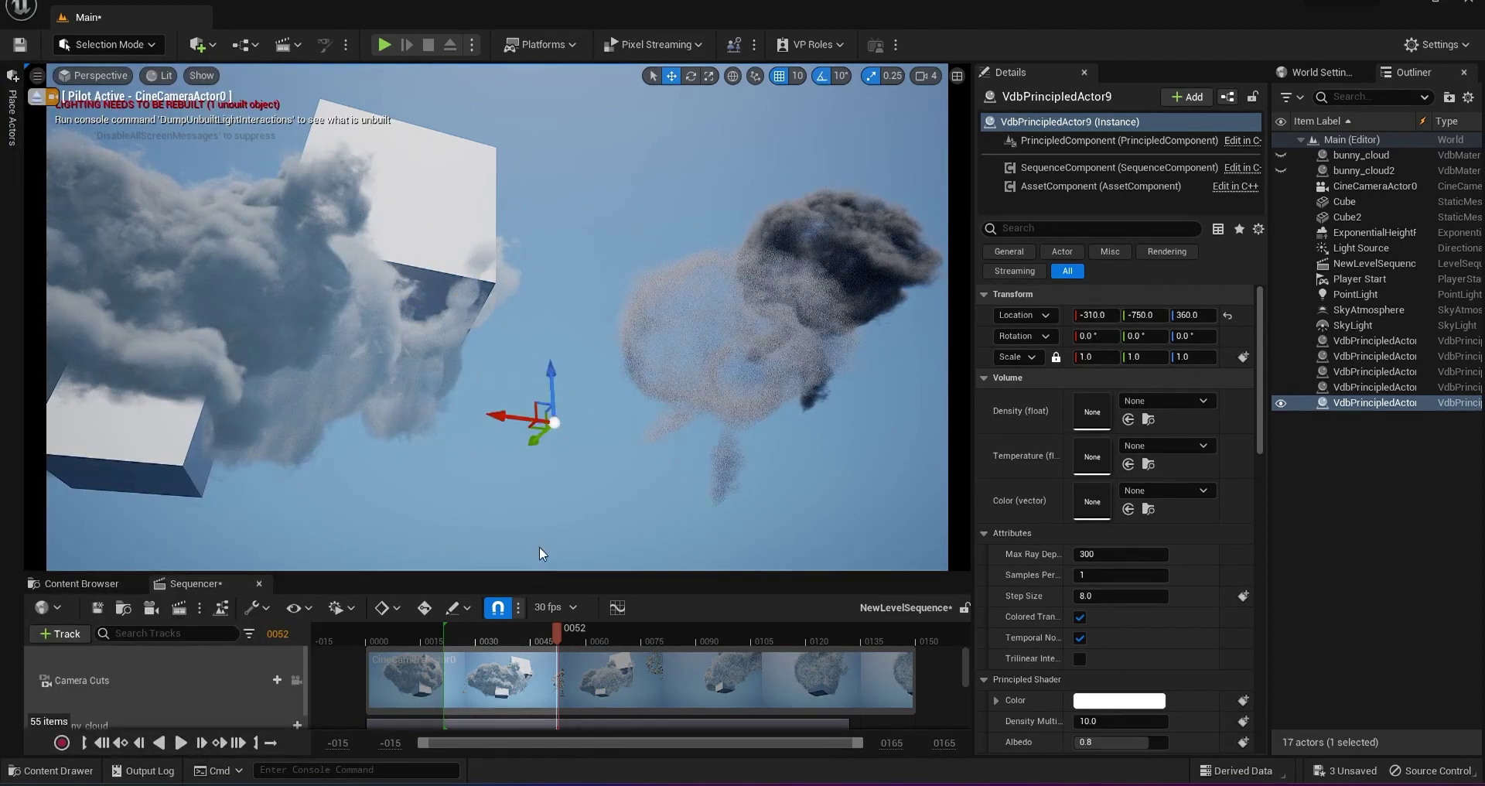
{"action": "left_click", "coordinate": [103, 583]}
{"action": "left_click", "coordinate": [382, 679]}
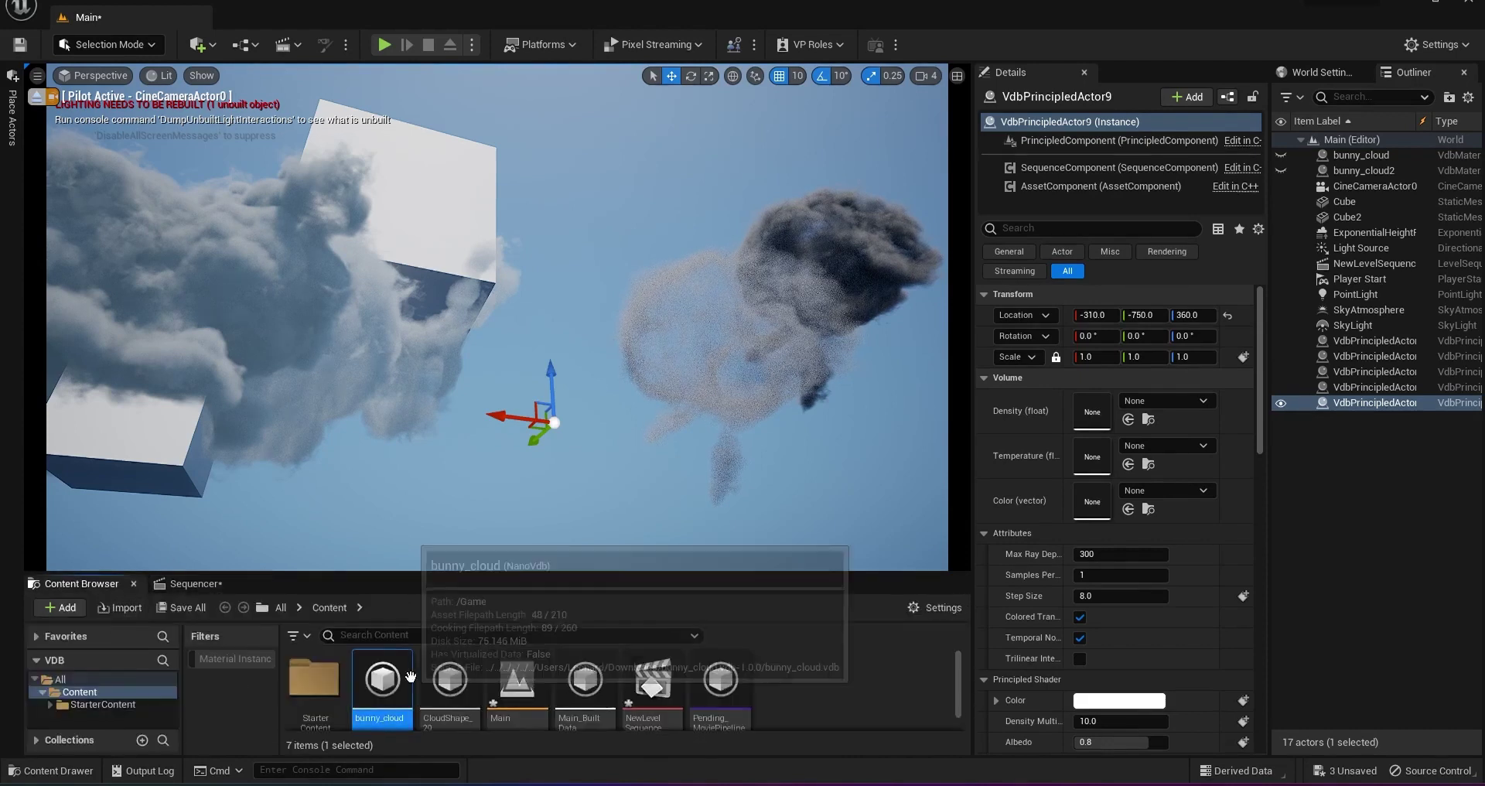
{"action": "left_click_drag", "start_coordinate": [384, 679], "coordinate": [1093, 409]}
Move the new VDB actor to about X -610, Z 600 and scale it uniformly to 40
{"action": "left_click_drag", "start_coordinate": [546, 399], "coordinate": [571, 381]}
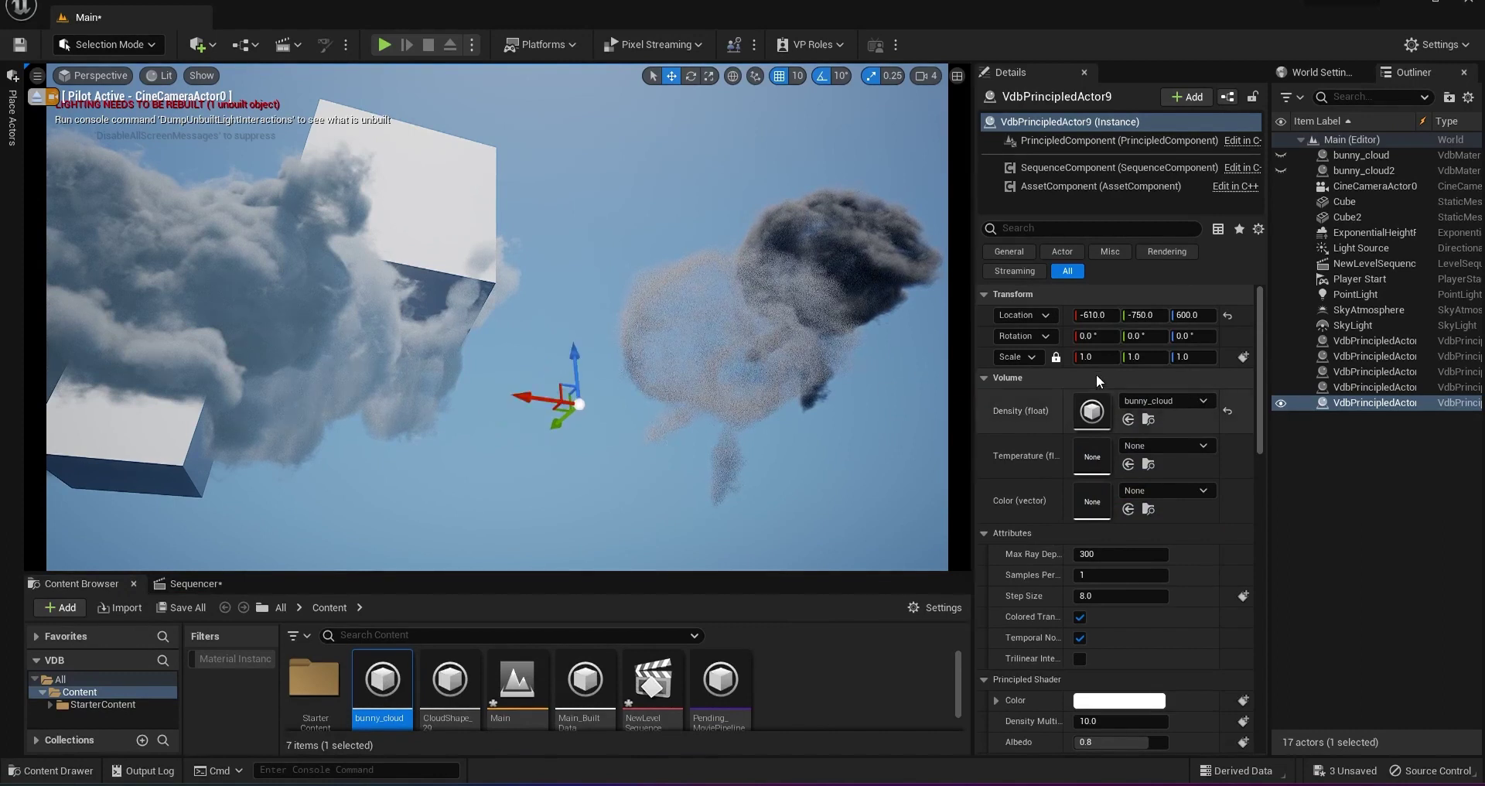
{"action": "left_click", "coordinate": [1087, 356]}
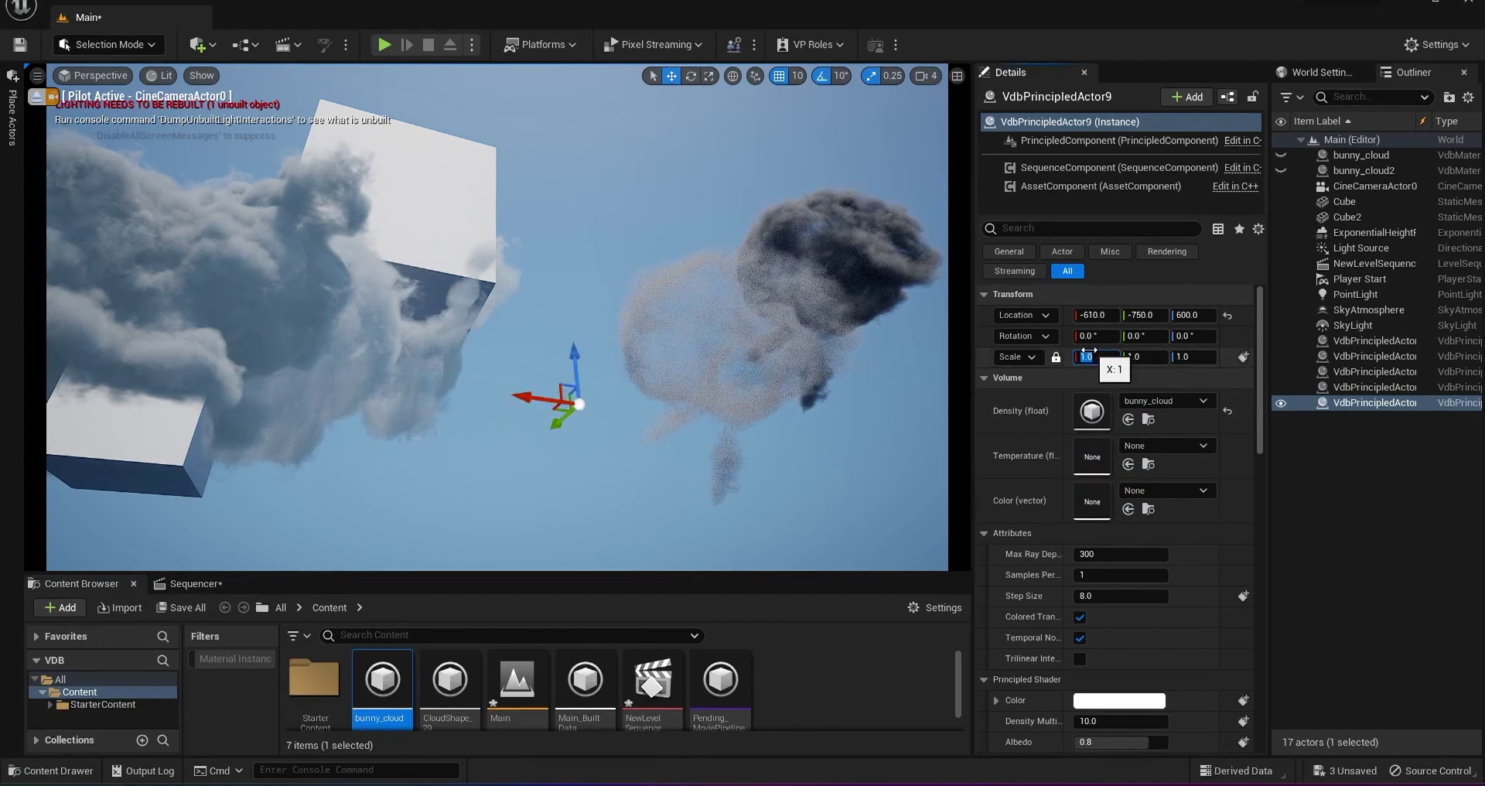
{"action": "type", "text": "40"}
{"action": "key", "text": "Return"}
Set the new VDB actor's step size to 1.0
{"action": "left_click_drag", "start_coordinate": [600, 448], "coordinate": [600, 406]}
{"action": "key", "text": "w"}
{"action": "right_click_drag", "start_coordinate": [601, 406], "coordinate": [597, 498]}
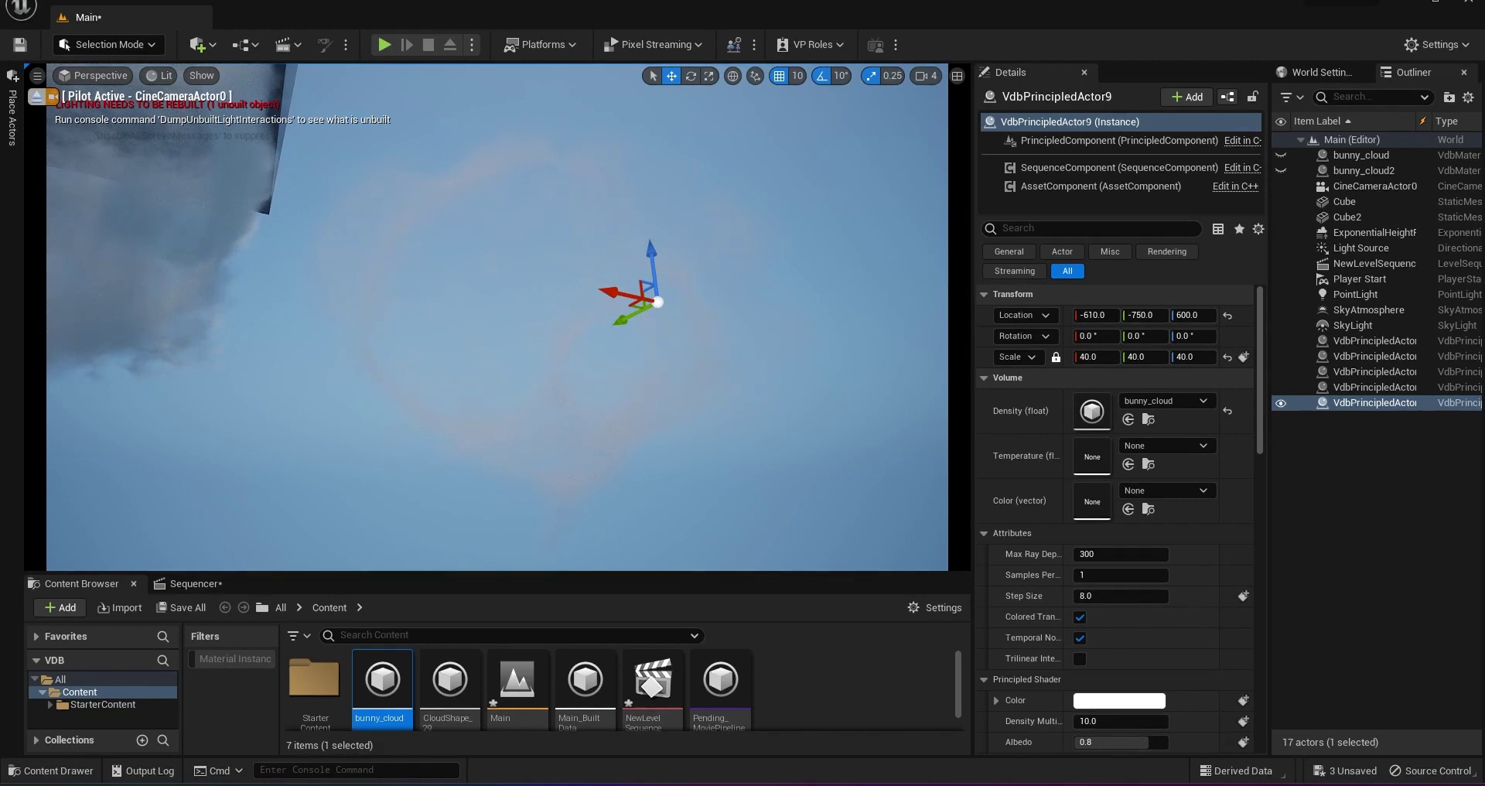
{"action": "mouse_move", "coordinate": [754, 378]}
{"action": "right_mouse_down"}
{"action": "mouse_move", "coordinate": [695, 388]}
{"action": "mouse_move", "coordinate": [754, 378]}
{"action": "right_mouse_up"}
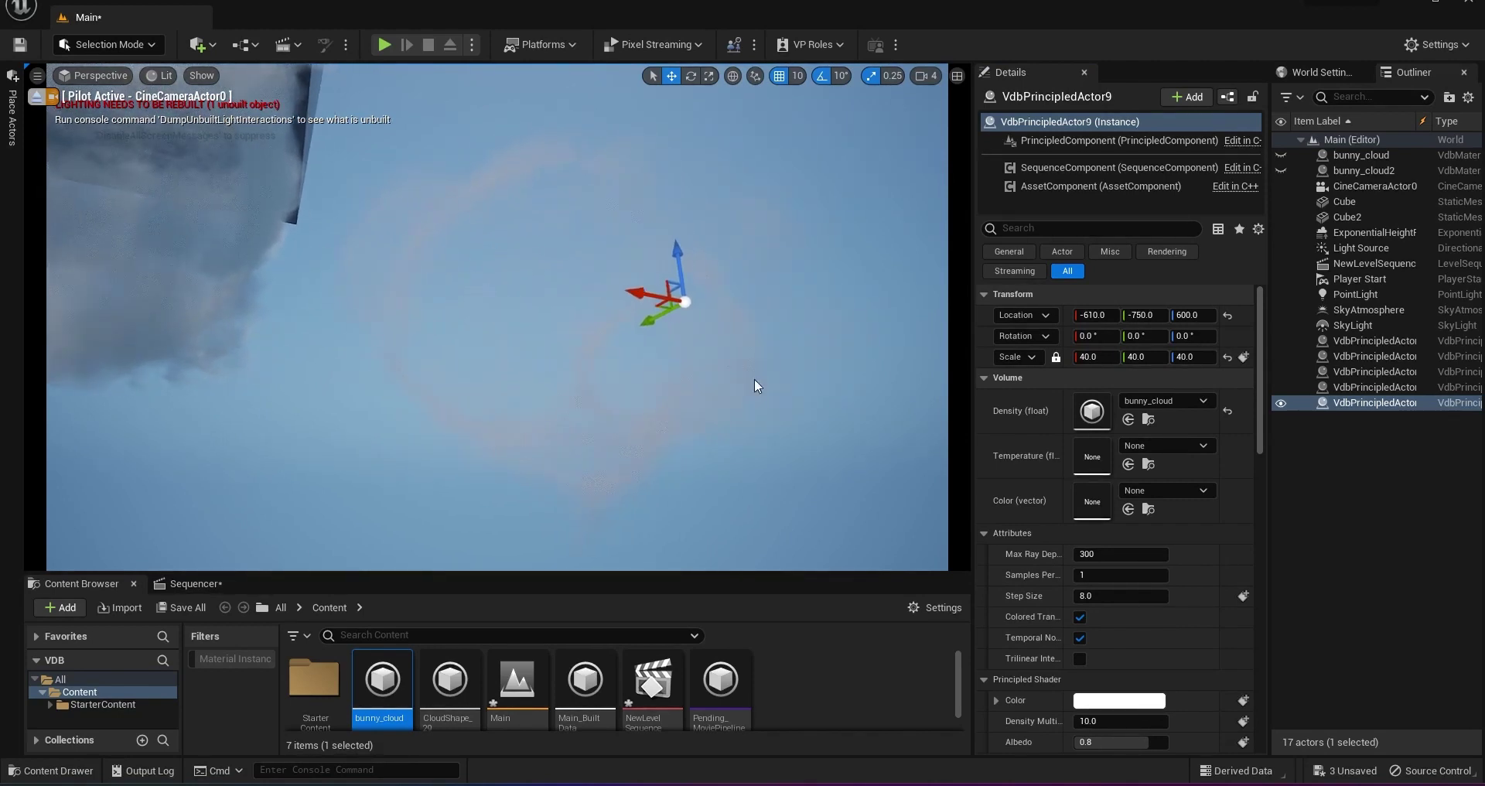
{"action": "left_click", "coordinate": [1107, 596]}
{"action": "scroll", "coordinate": [1264, 435], "scroll_direction": "down", "scroll_amount": 5}
{"action": "scroll", "coordinate": [1261, 451], "scroll_direction": "up", "scroll_amount": 2}
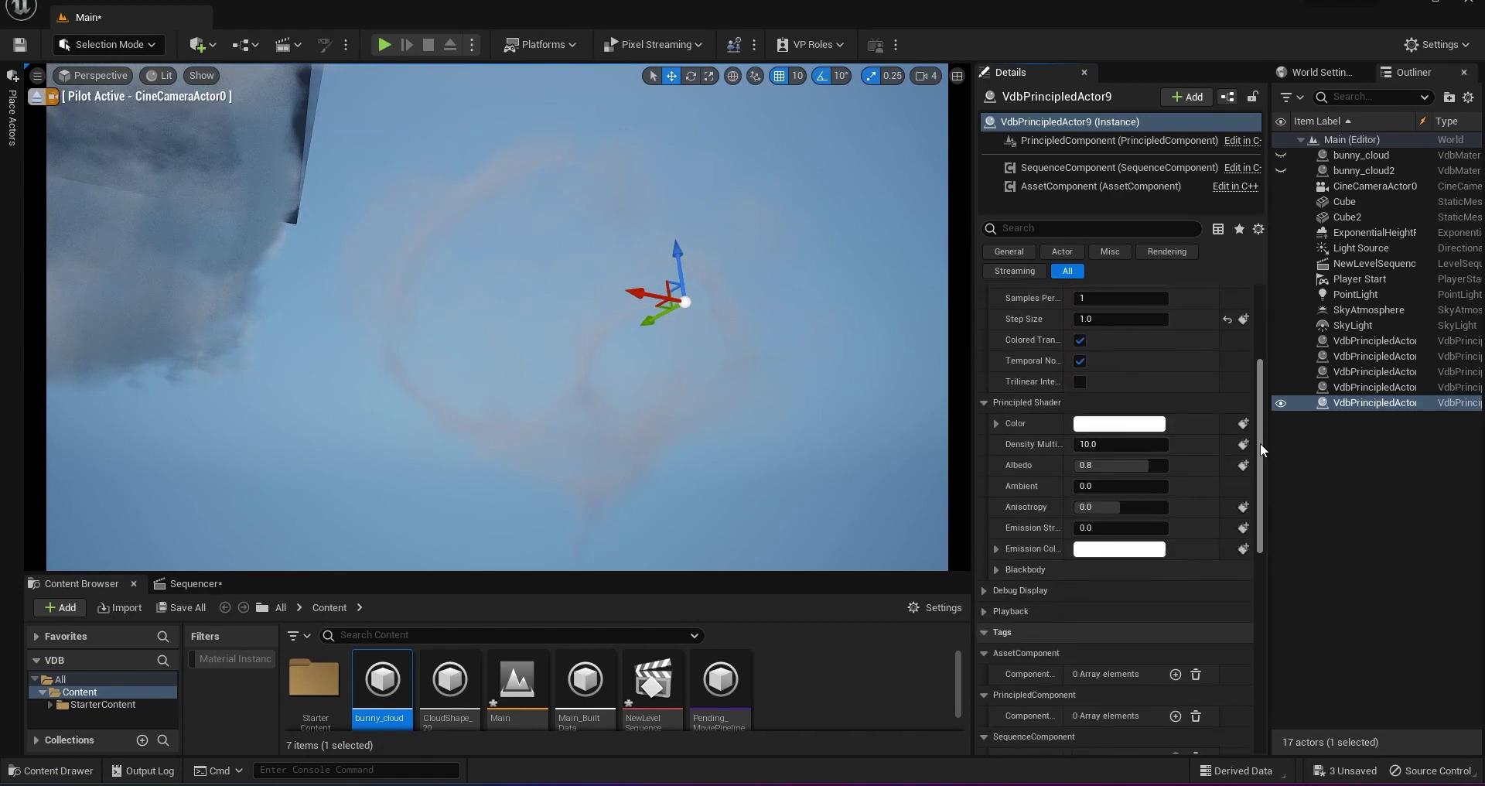
Raise the new cloud's density multiplier to 200, then to 300
{"action": "left_click", "coordinate": [1091, 464]}
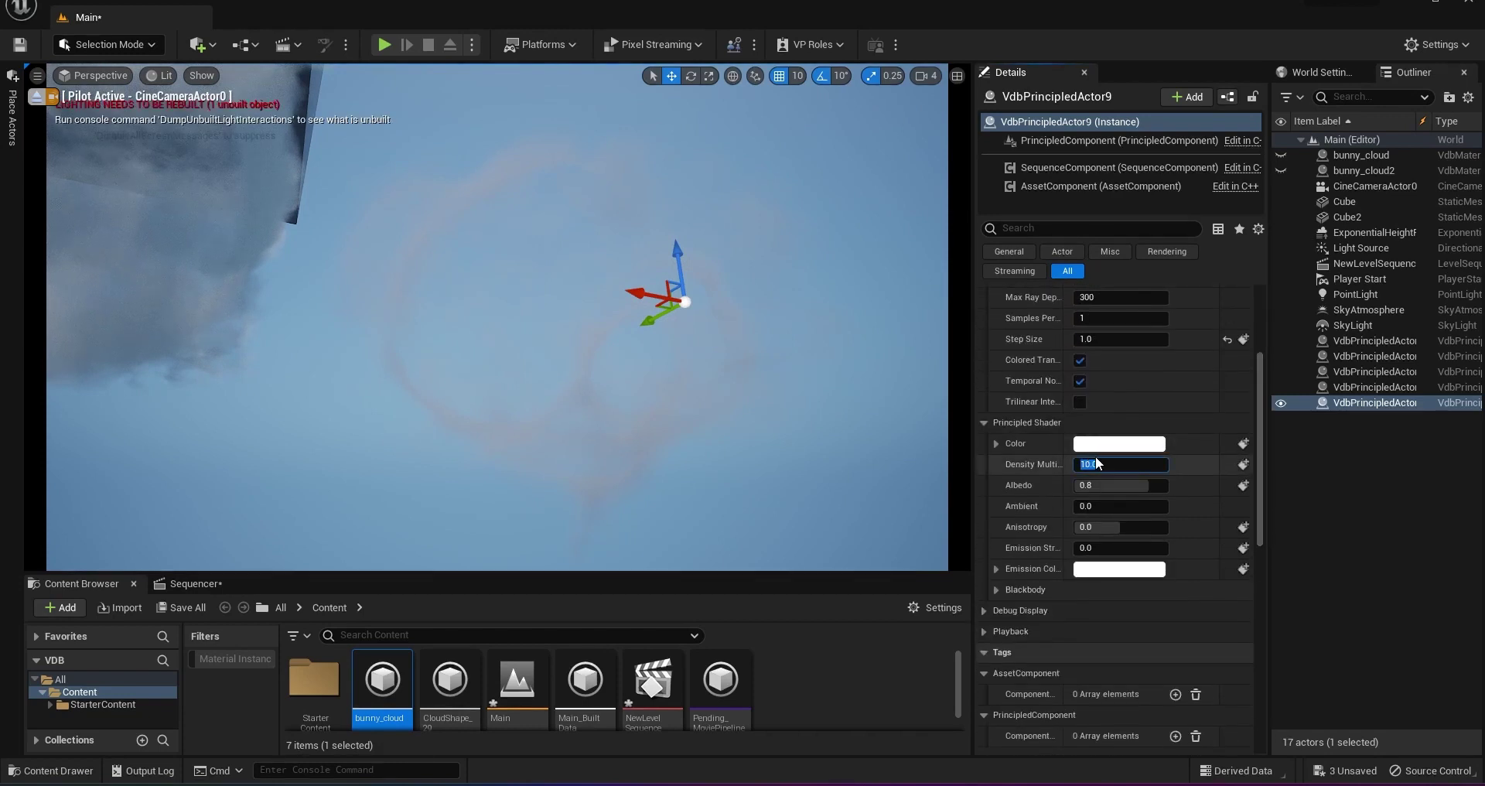
{"action": "key", "text": "Return"}
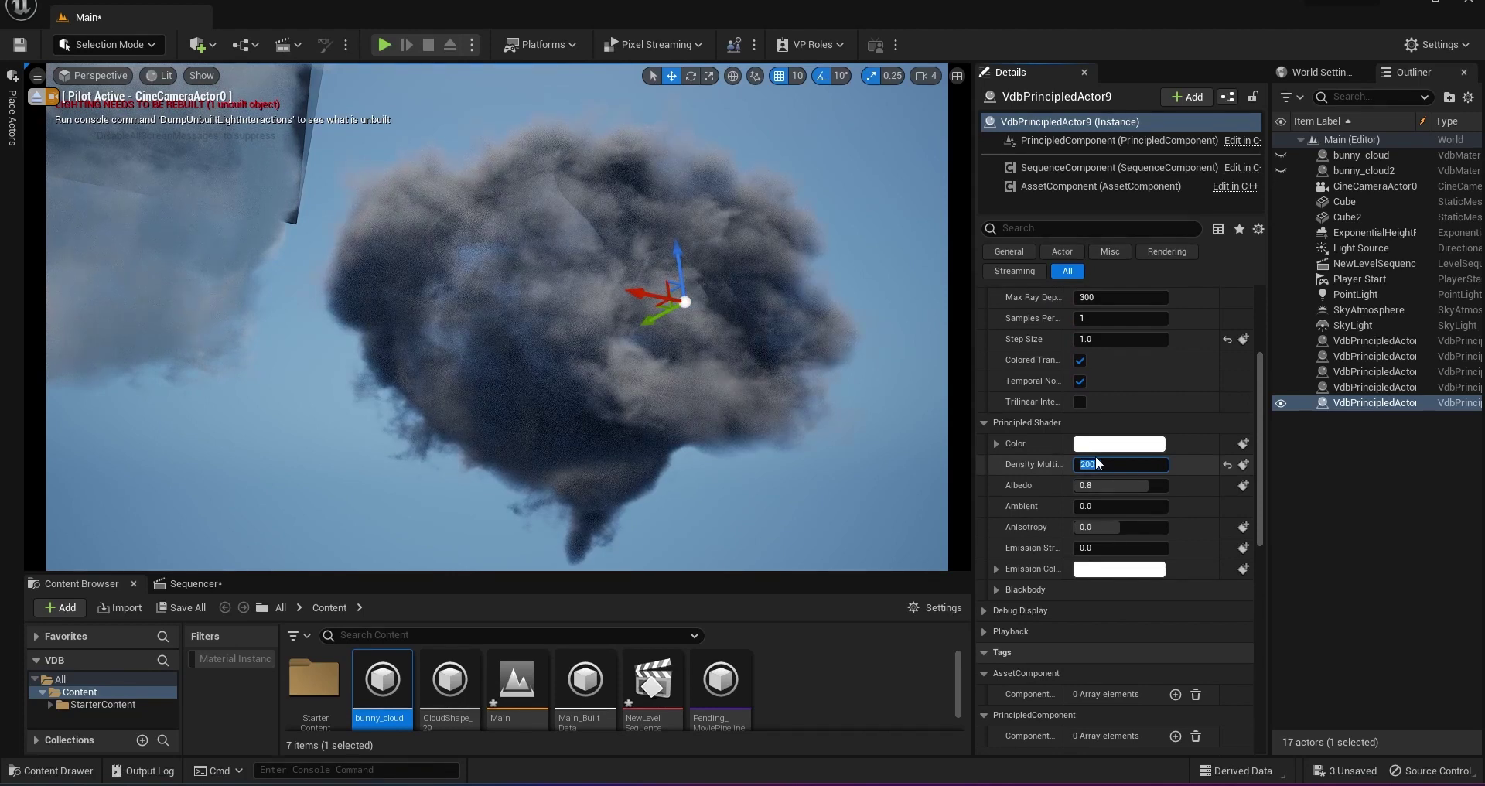
{"action": "type", "text": "300"}
{"action": "key", "text": "Return"}
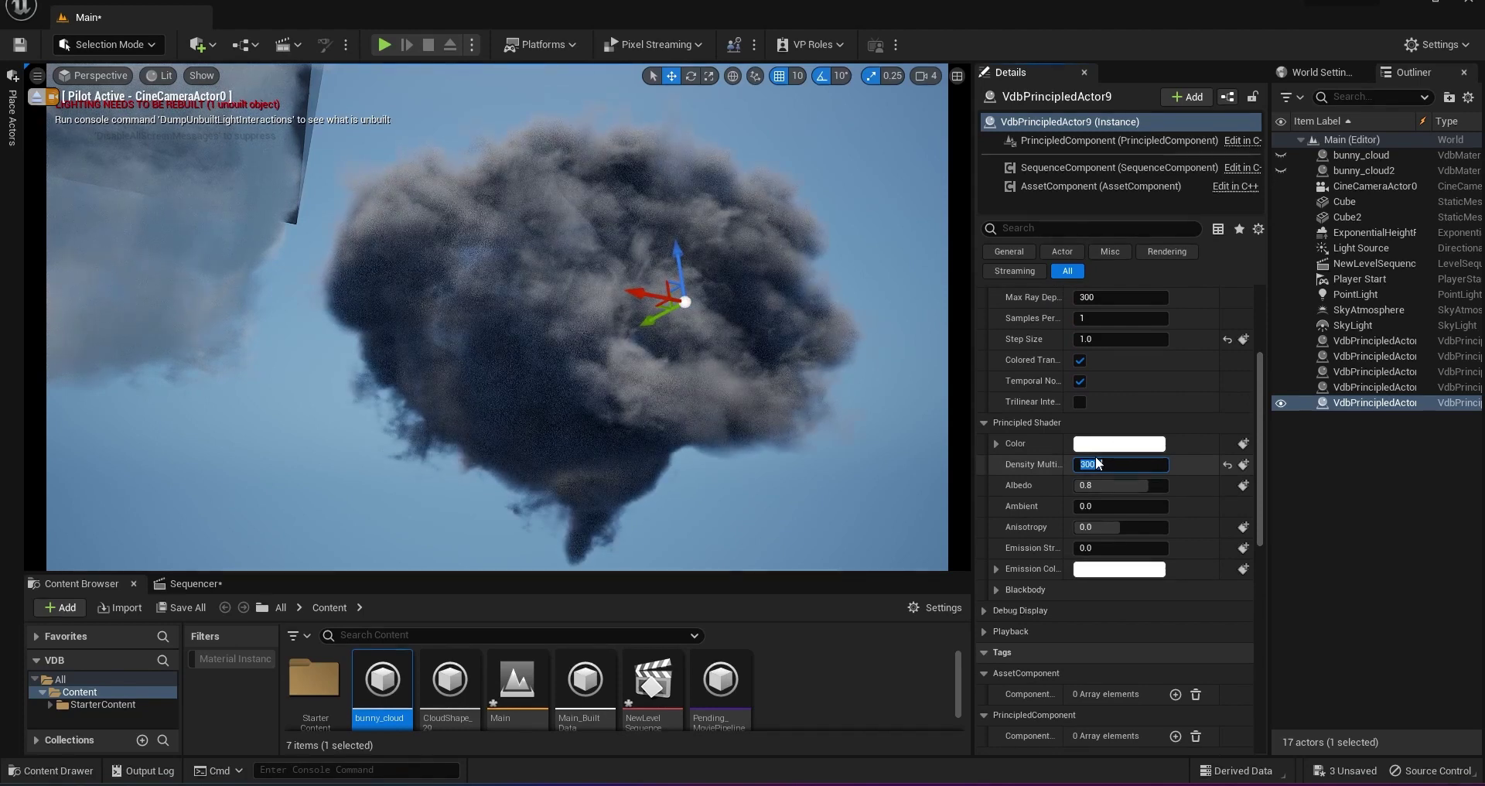
Move the new dark cloud closer to the camera, in front of the grainy cloud
{"action": "mouse_move", "coordinate": [584, 379]}
{"action": "right_mouse_down"}
{"action": "mouse_move", "coordinate": [645, 379]}
{"action": "mouse_move", "coordinate": [583, 378]}
{"action": "right_mouse_up"}
{"action": "key", "text": "s"}
{"action": "key", "text": "s"}
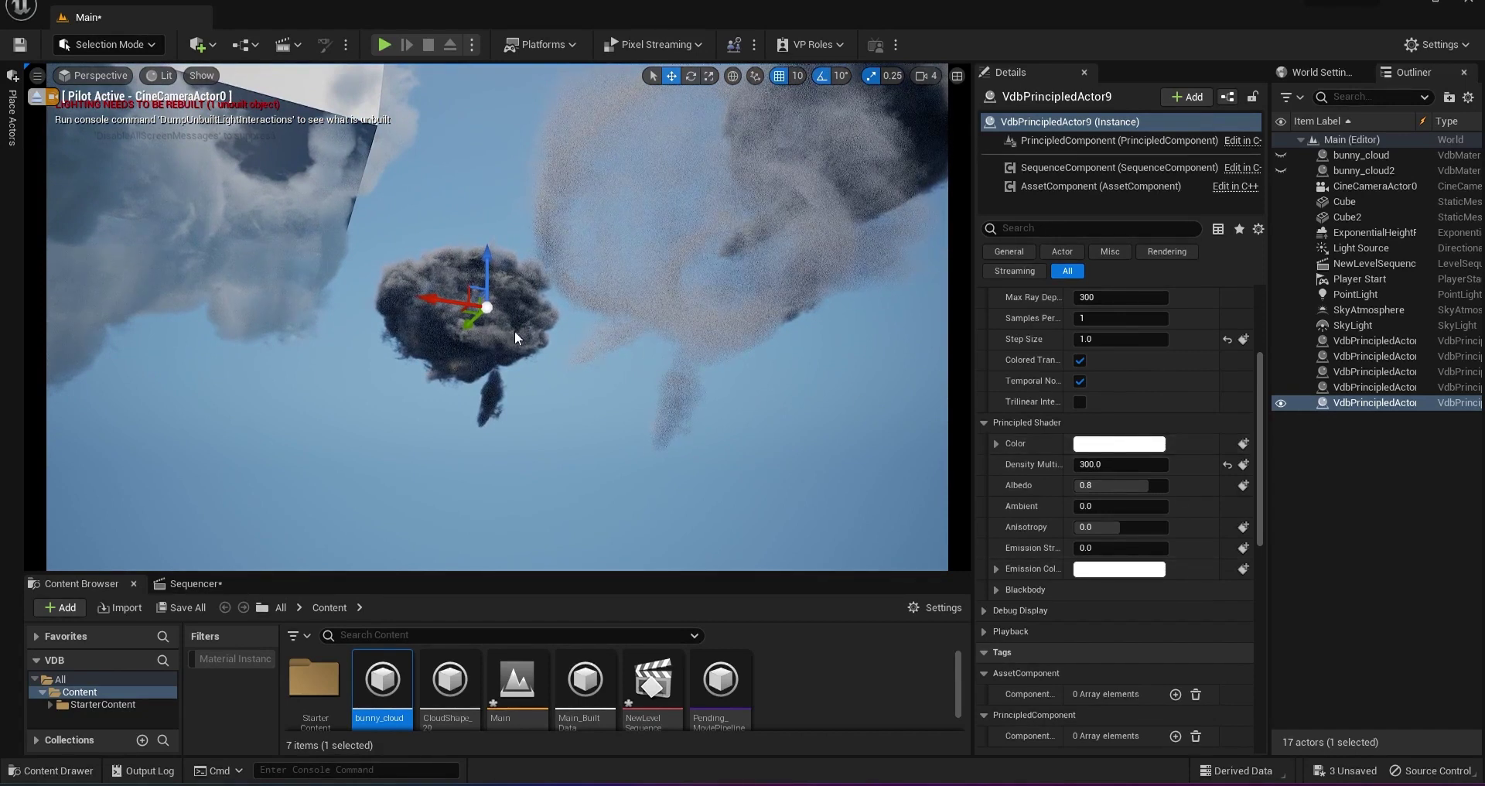
{"action": "left_click_drag", "start_coordinate": [473, 328], "coordinate": [599, 261]}
{"action": "left_click_drag", "start_coordinate": [639, 124], "coordinate": [657, 265]}
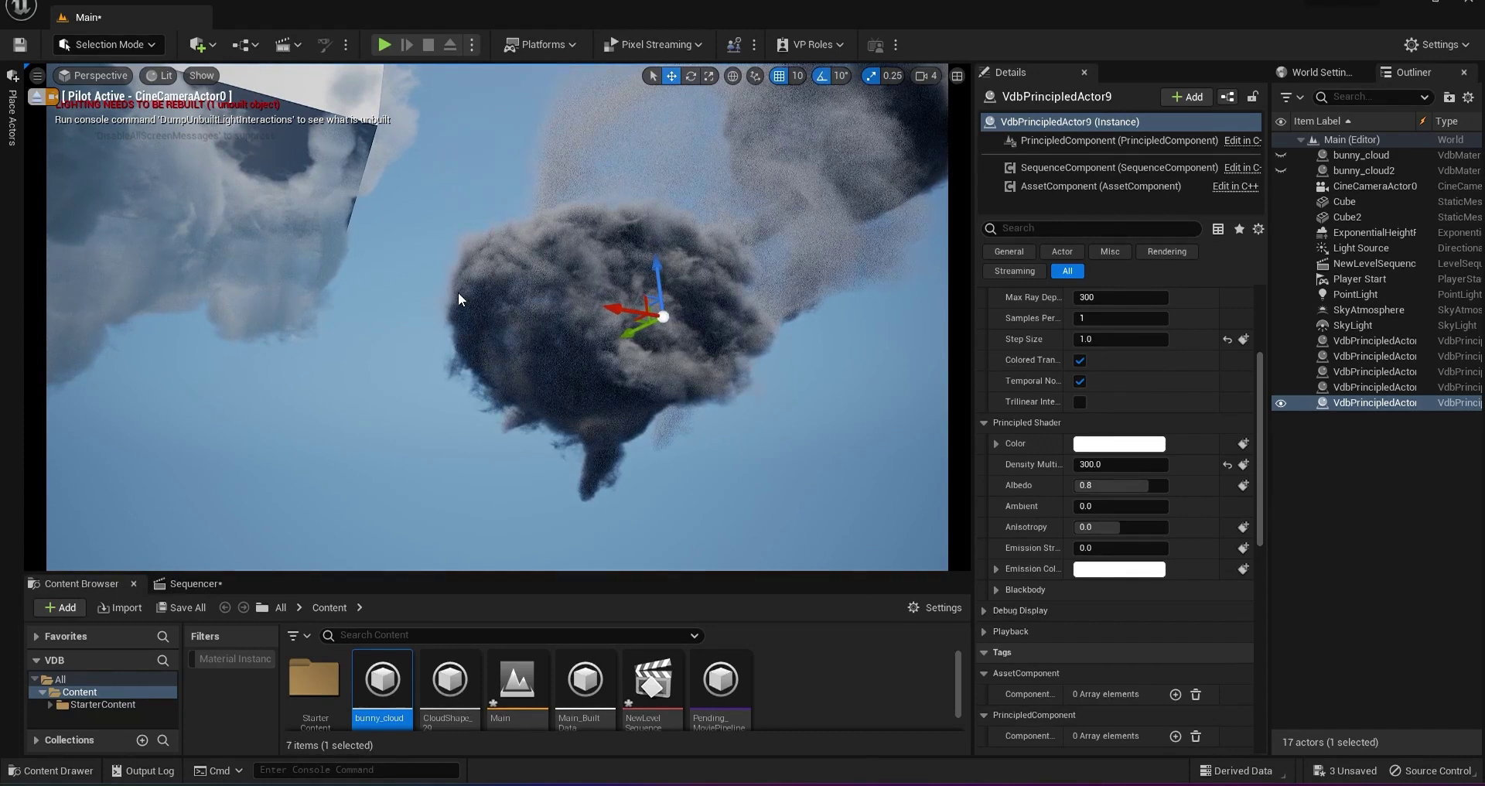
Examine the clouds in the scene and compare the shader settings of VdbPrincipledActor7 and VdbPrincipledActor6
{"action": "right_click_drag", "start_coordinate": [497, 316], "coordinate": [213, 282]}
{"action": "right_click_drag", "start_coordinate": [657, 309], "coordinate": [657, 310]}
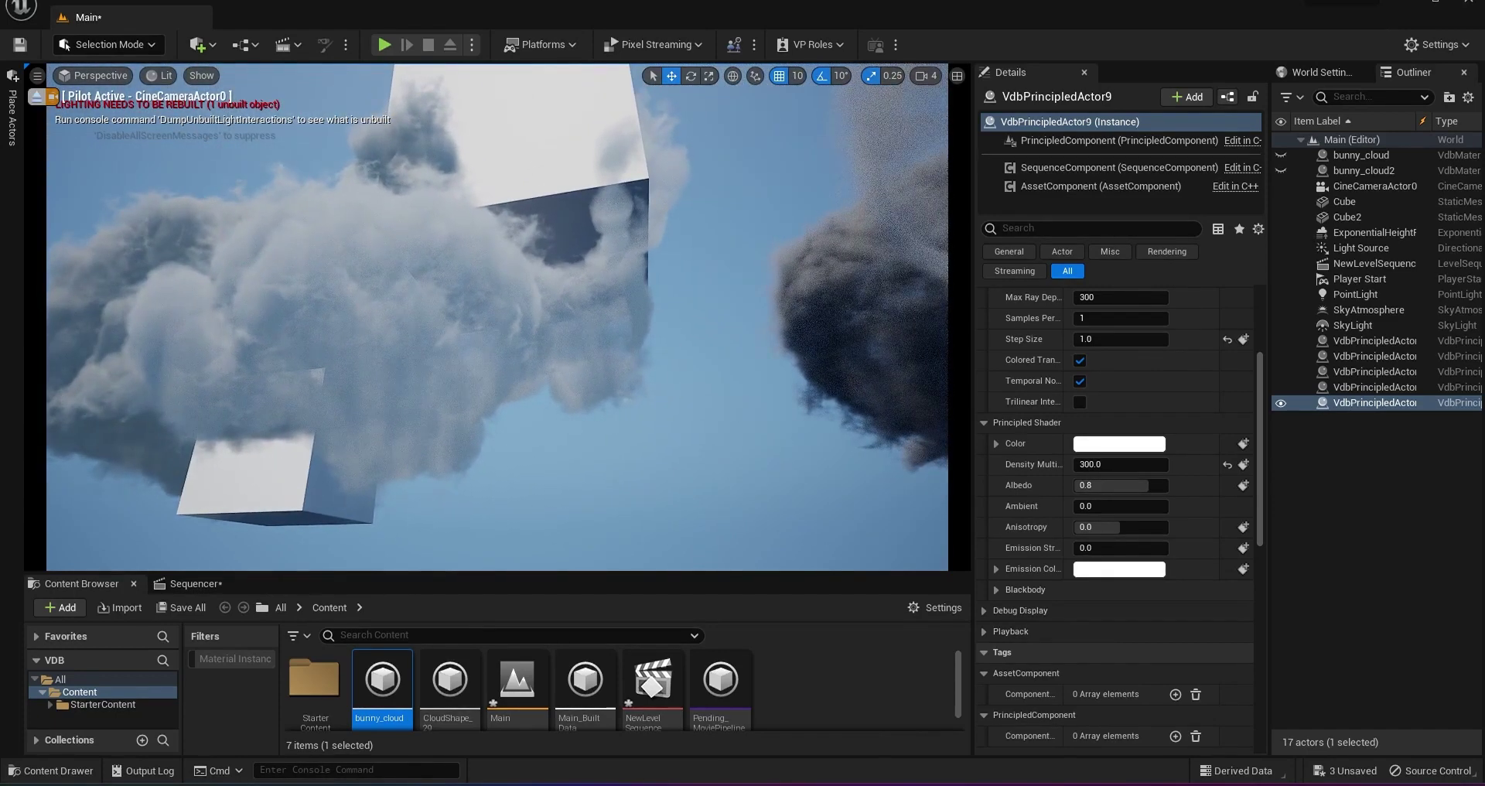
{"action": "right_click_drag", "start_coordinate": [497, 316], "coordinate": [517, 316]}
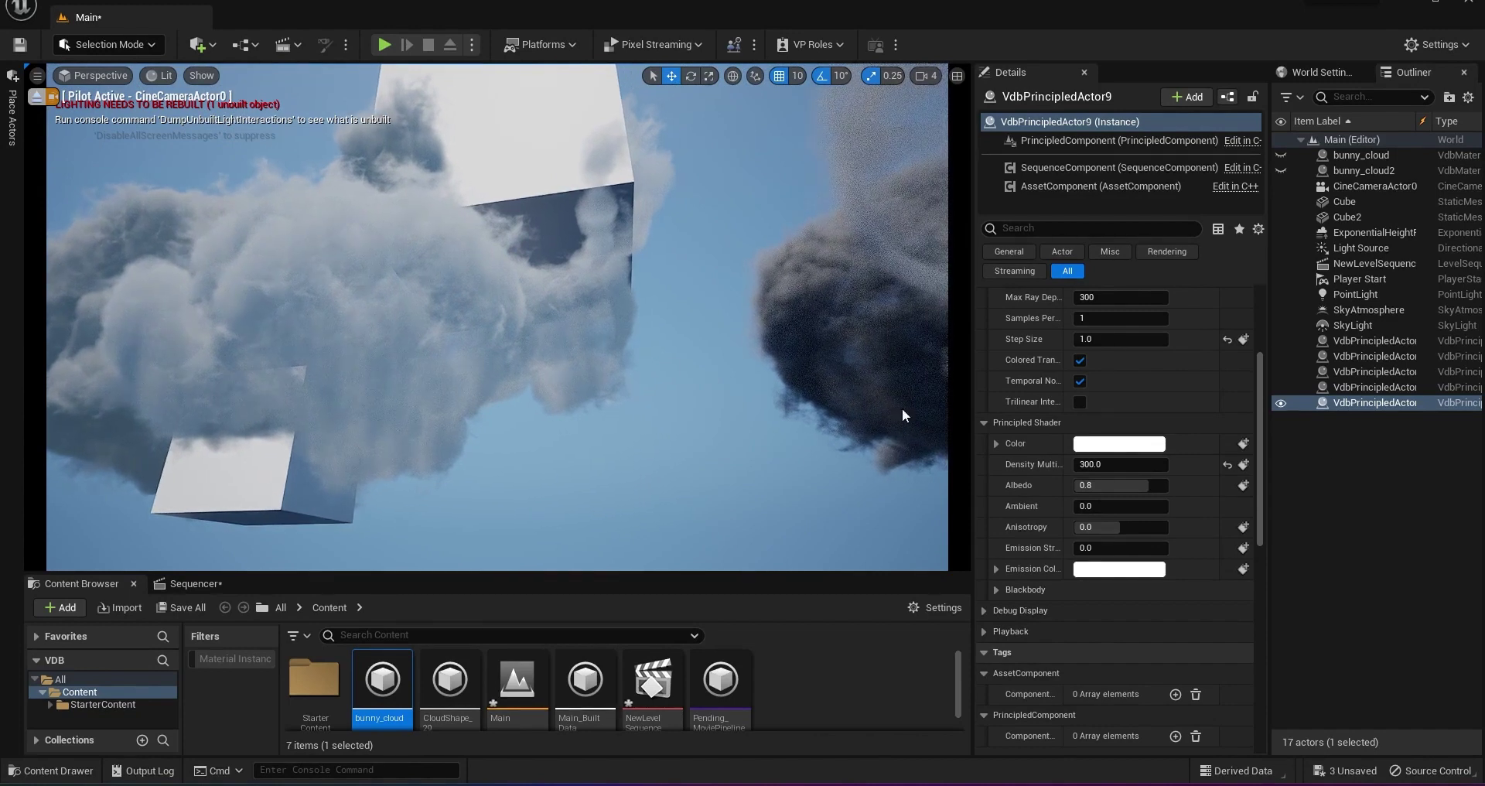
{"action": "left_click", "coordinate": [1361, 388]}
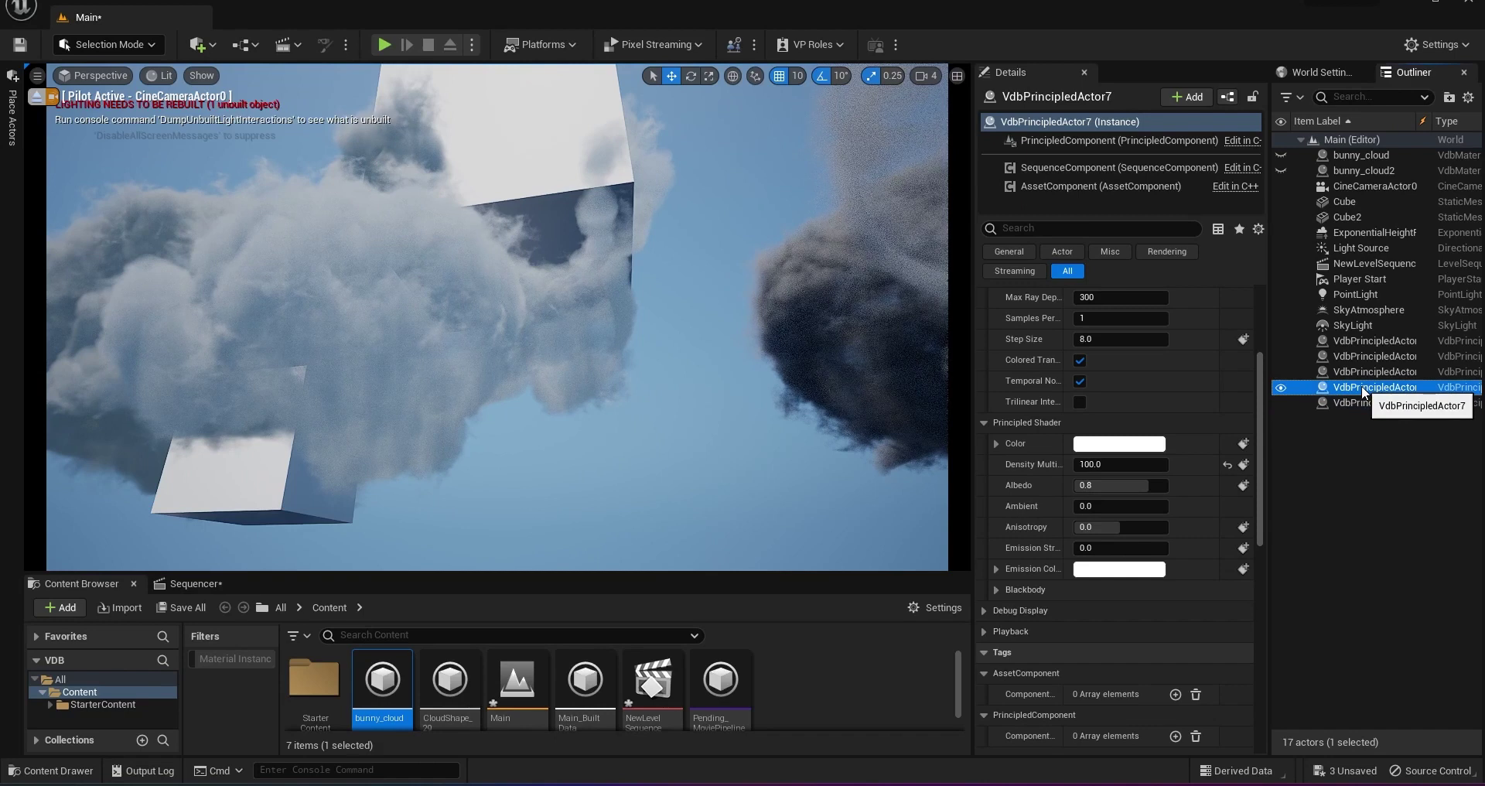
{"action": "left_click", "coordinate": [1359, 372]}
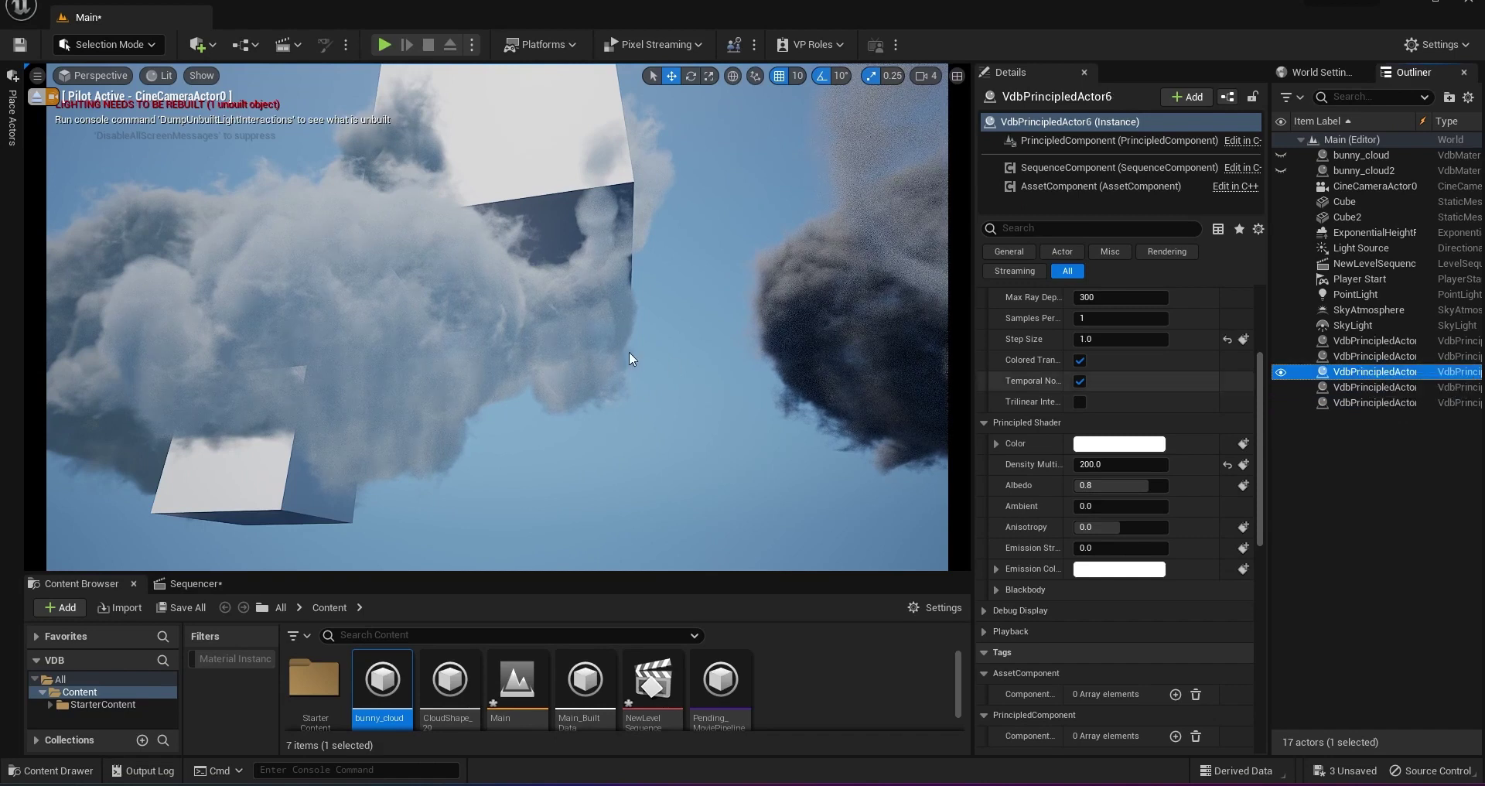
{"action": "mouse_move", "coordinate": [528, 347]}
{"action": "right_mouse_down"}
{"action": "mouse_move", "coordinate": [271, 347]}
{"action": "mouse_move", "coordinate": [928, 347]}
{"action": "mouse_move", "coordinate": [527, 347]}
{"action": "right_mouse_up"}
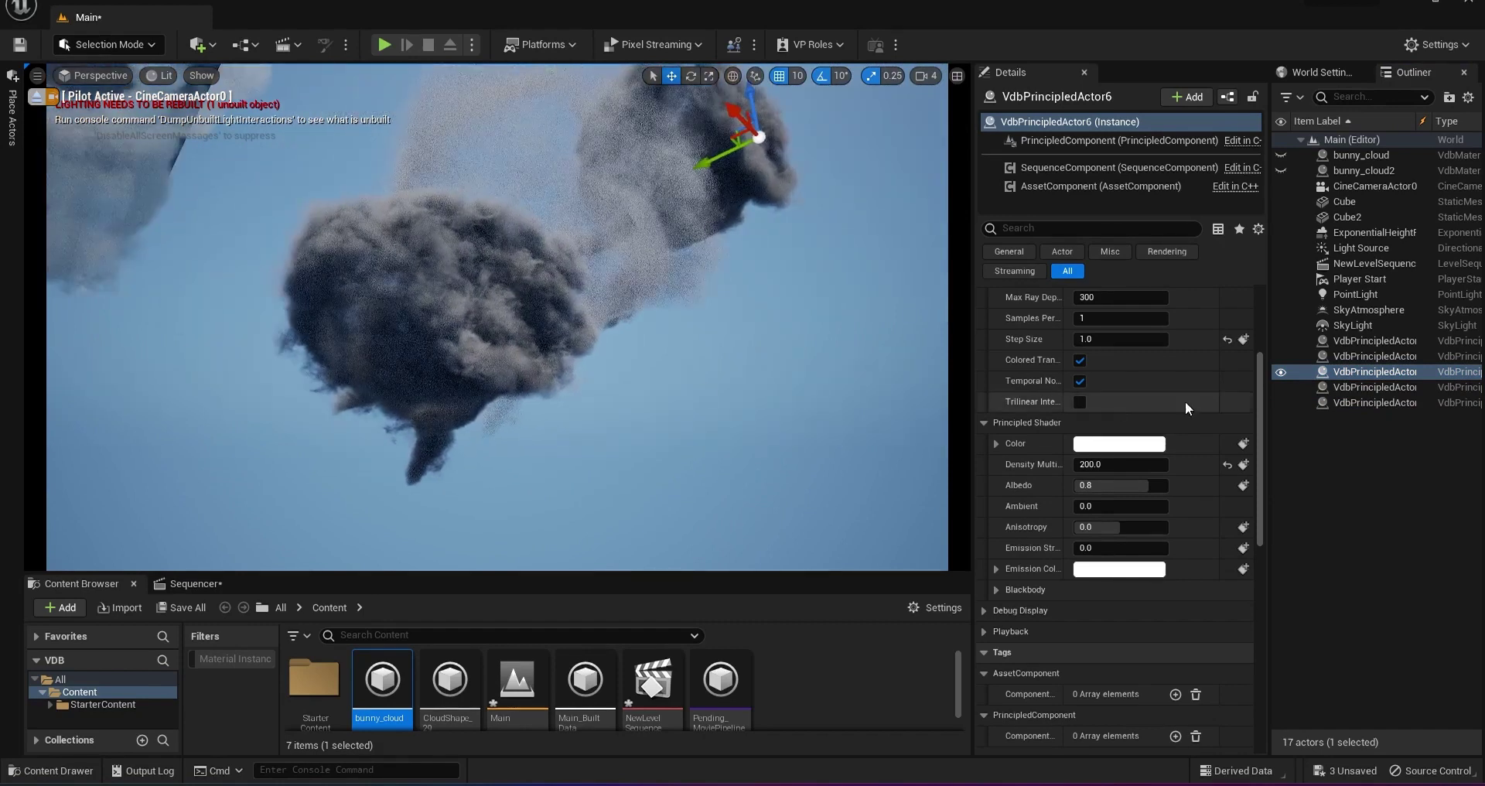
Select the VdbPrincipledActor2 cloud and move it forward and lower, around the small cube
{"action": "left_click", "coordinate": [1374, 356]}
{"action": "key", "text": "f"}
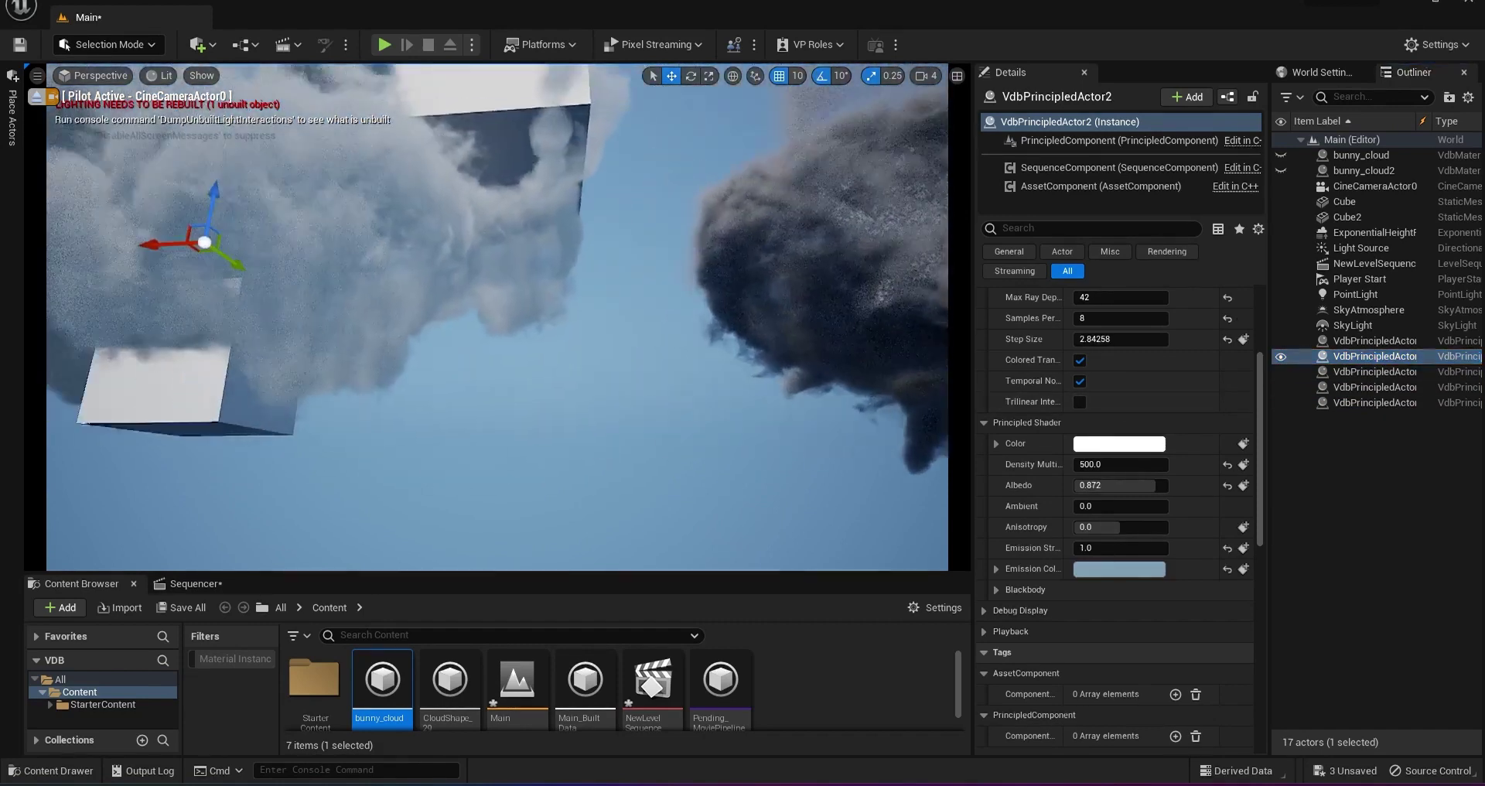
{"action": "mouse_move", "coordinate": [499, 314]}
{"action": "left_mouse_down"}
{"action": "mouse_move", "coordinate": [534, 332]}
{"action": "mouse_move", "coordinate": [490, 310]}
{"action": "left_mouse_up"}
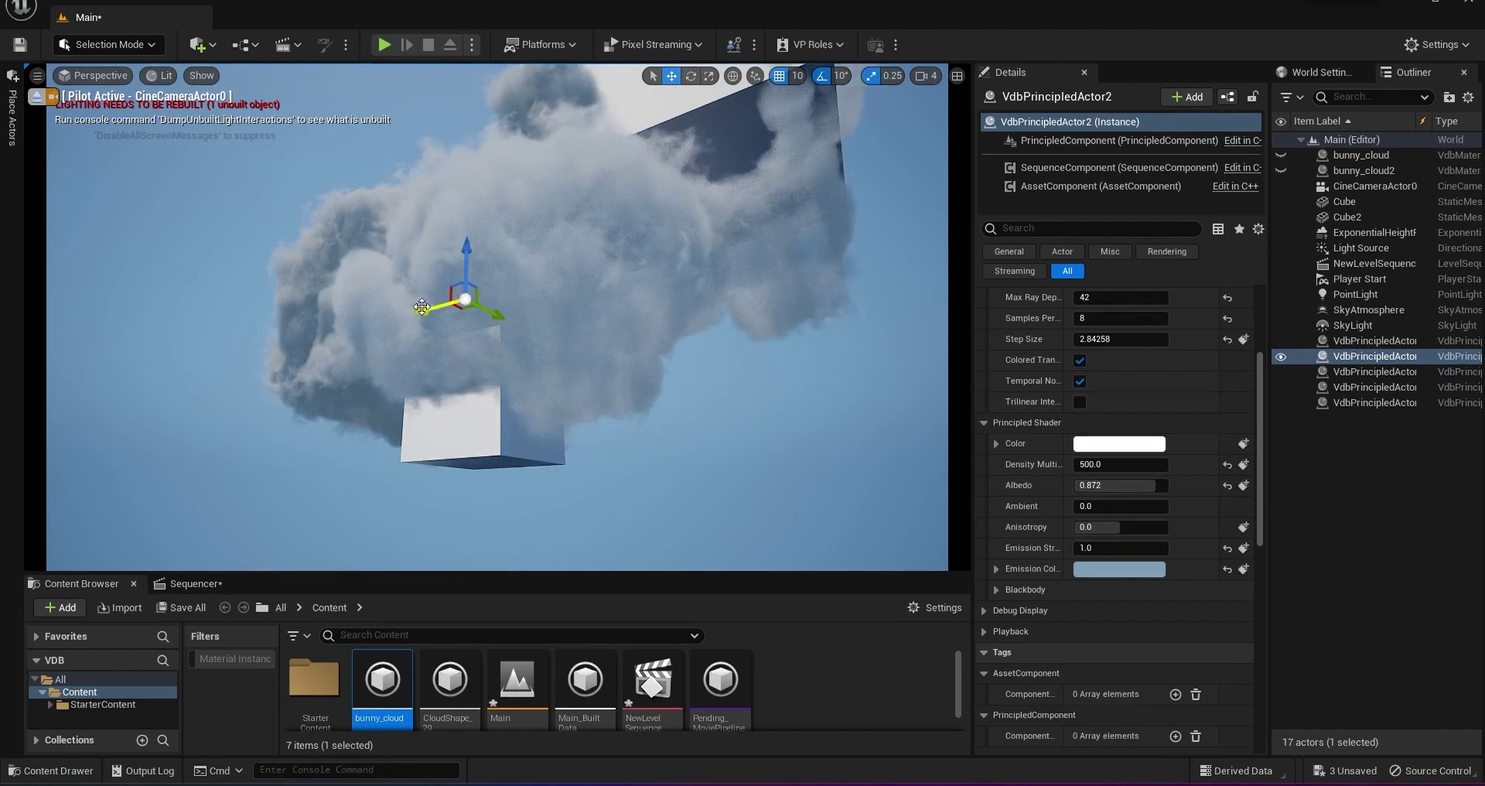
{"action": "left_click_drag", "start_coordinate": [422, 311], "coordinate": [403, 350]}
{"action": "left_click_drag", "start_coordinate": [415, 465], "coordinate": [415, 465]}
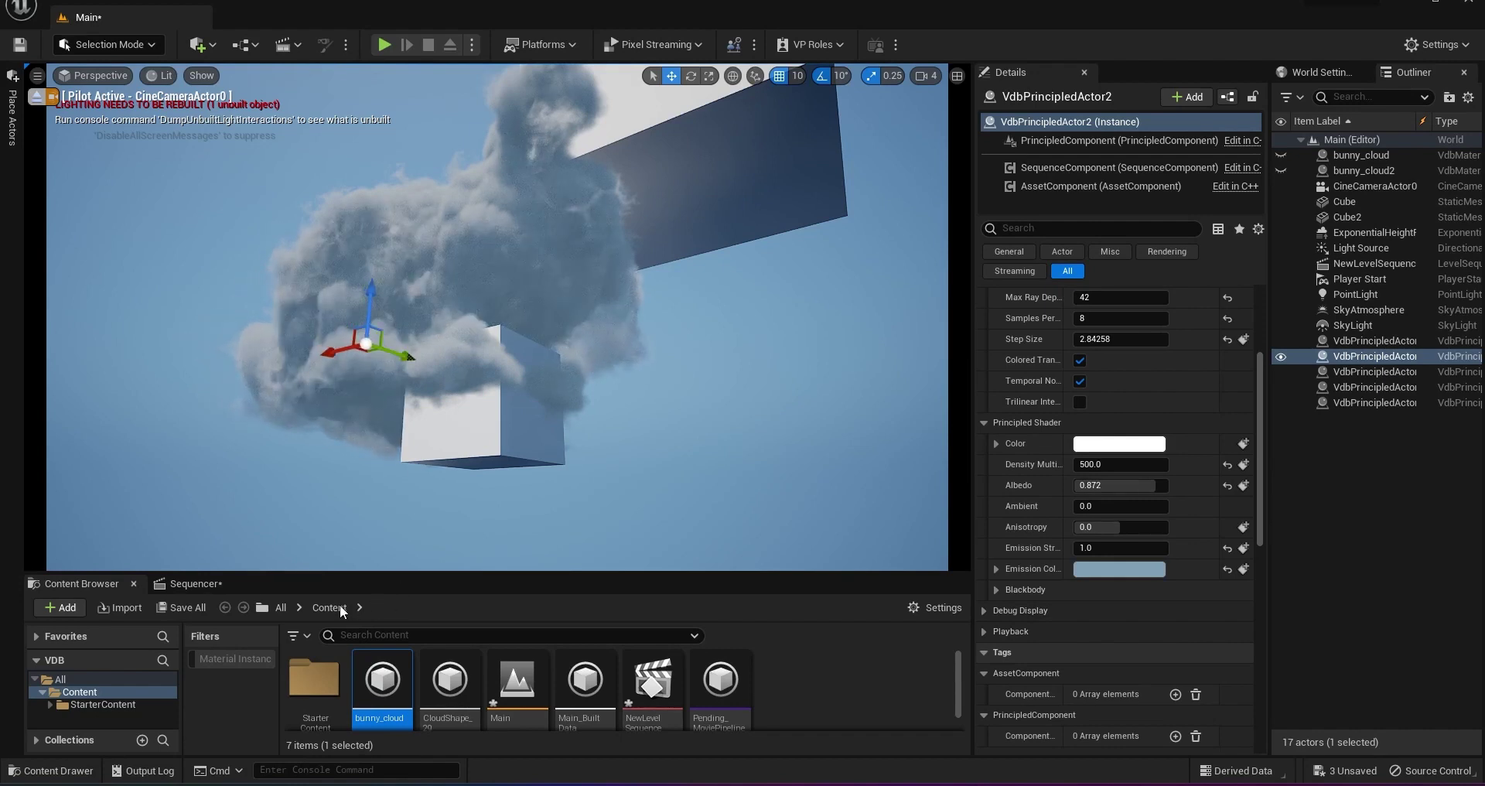
Set the sequence to frame 38, move the VdbPrincipledActor2 cloud sideways over the large cube, and scrub to frame 40
{"action": "left_click", "coordinate": [197, 583]}
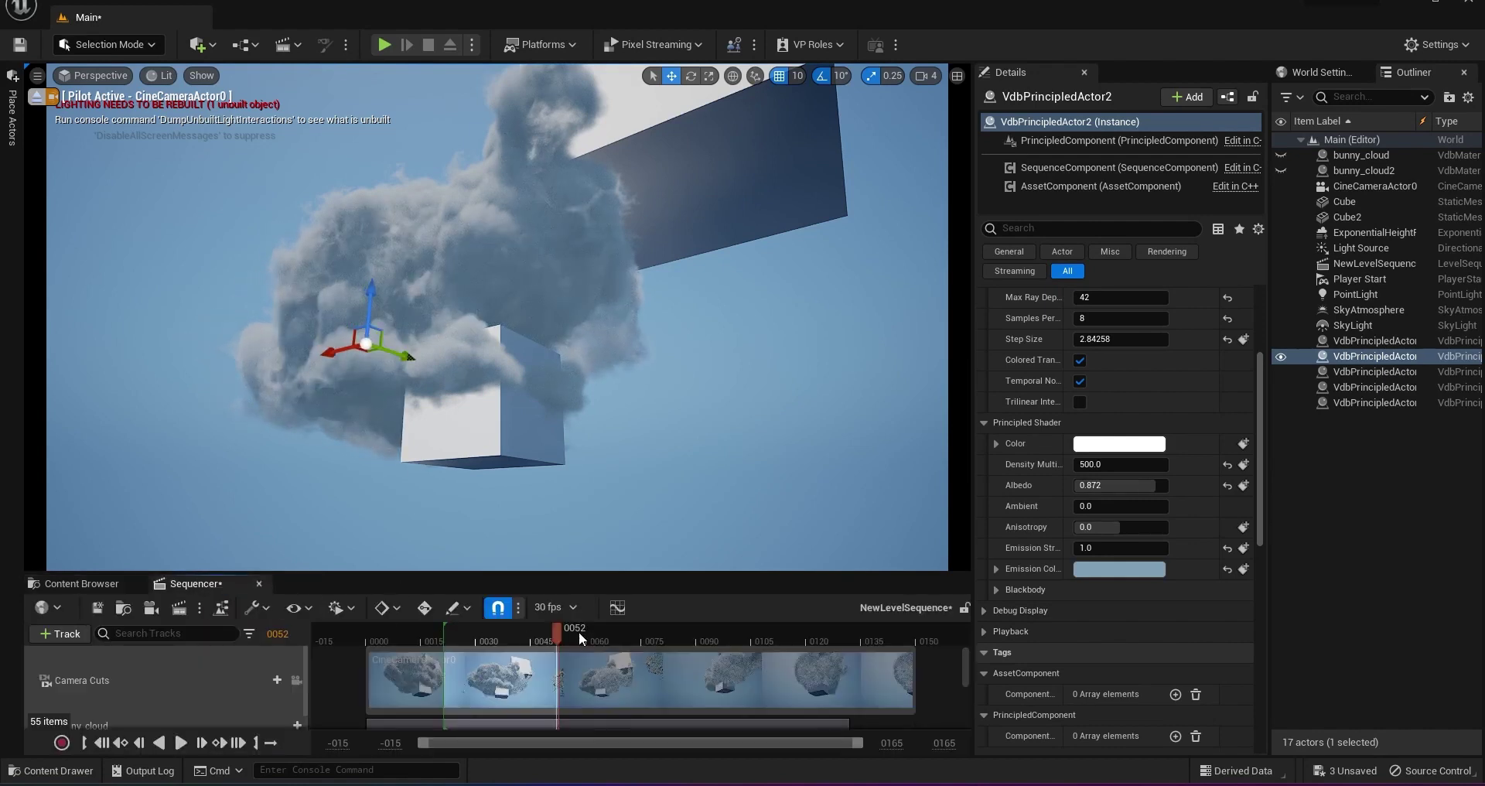
{"action": "left_click", "coordinate": [519, 633]}
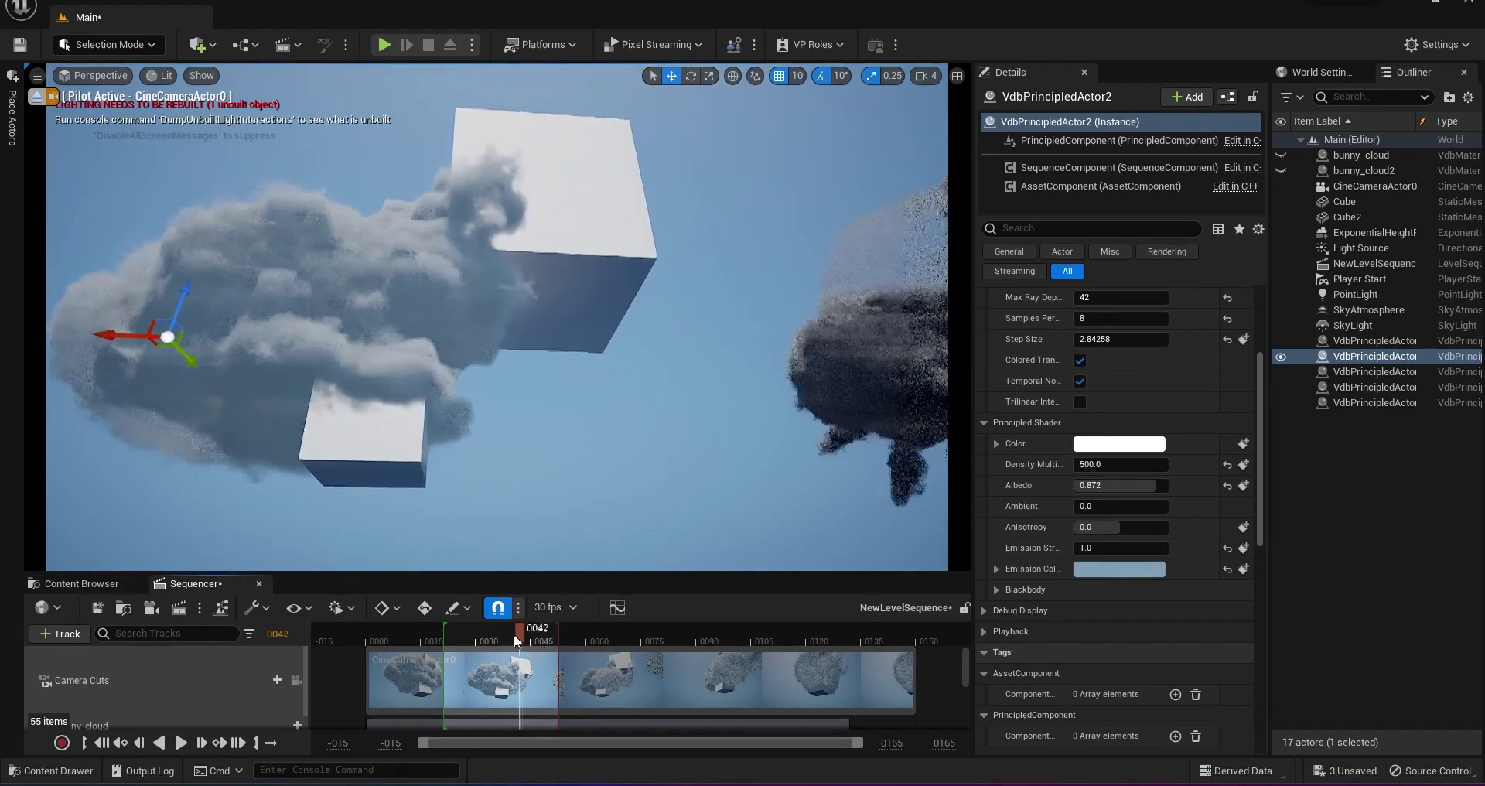
{"action": "left_click_drag", "start_coordinate": [514, 634], "coordinate": [506, 634]}
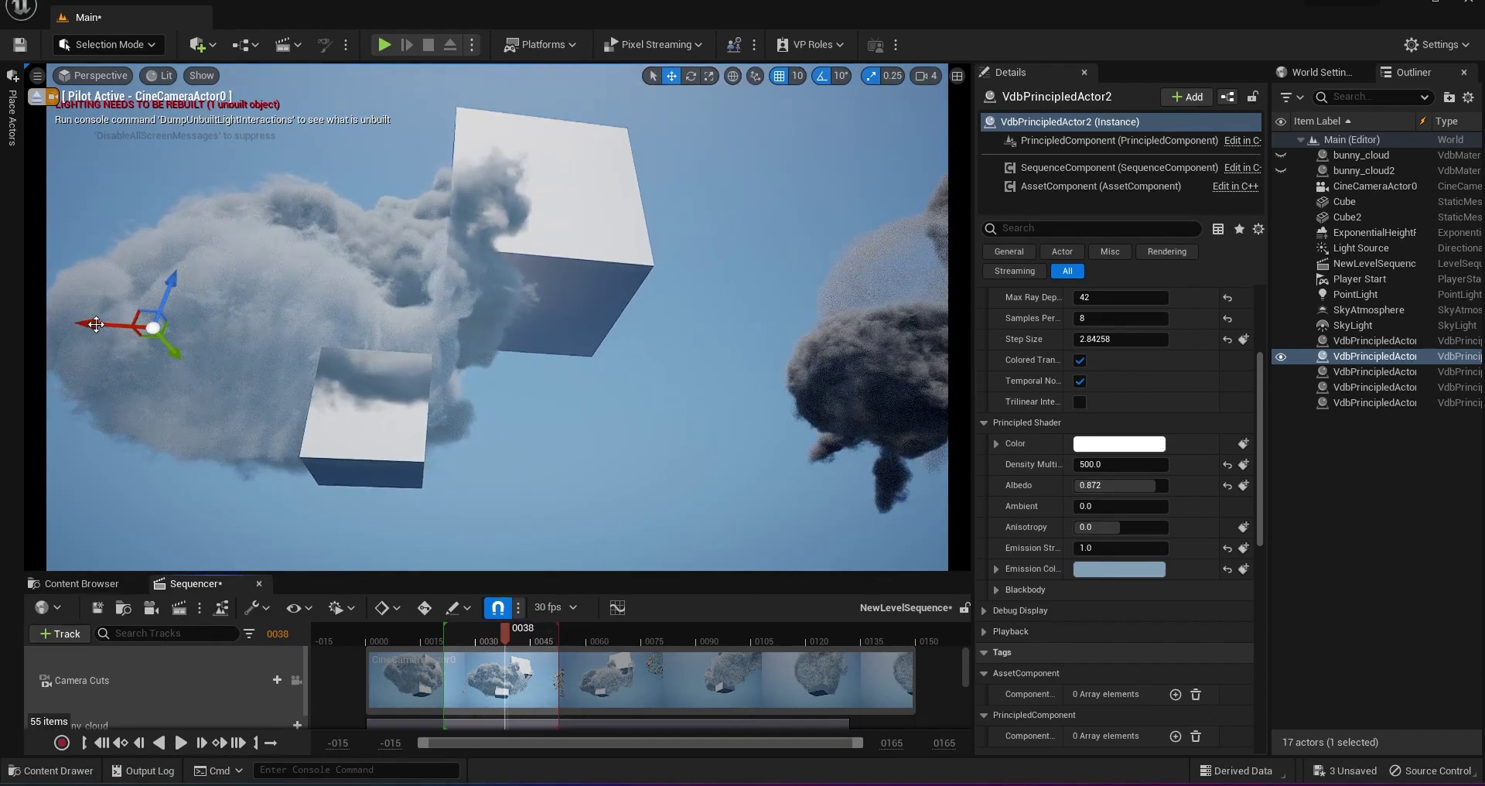
{"action": "left_click_drag", "start_coordinate": [96, 324], "coordinate": [382, 308]}
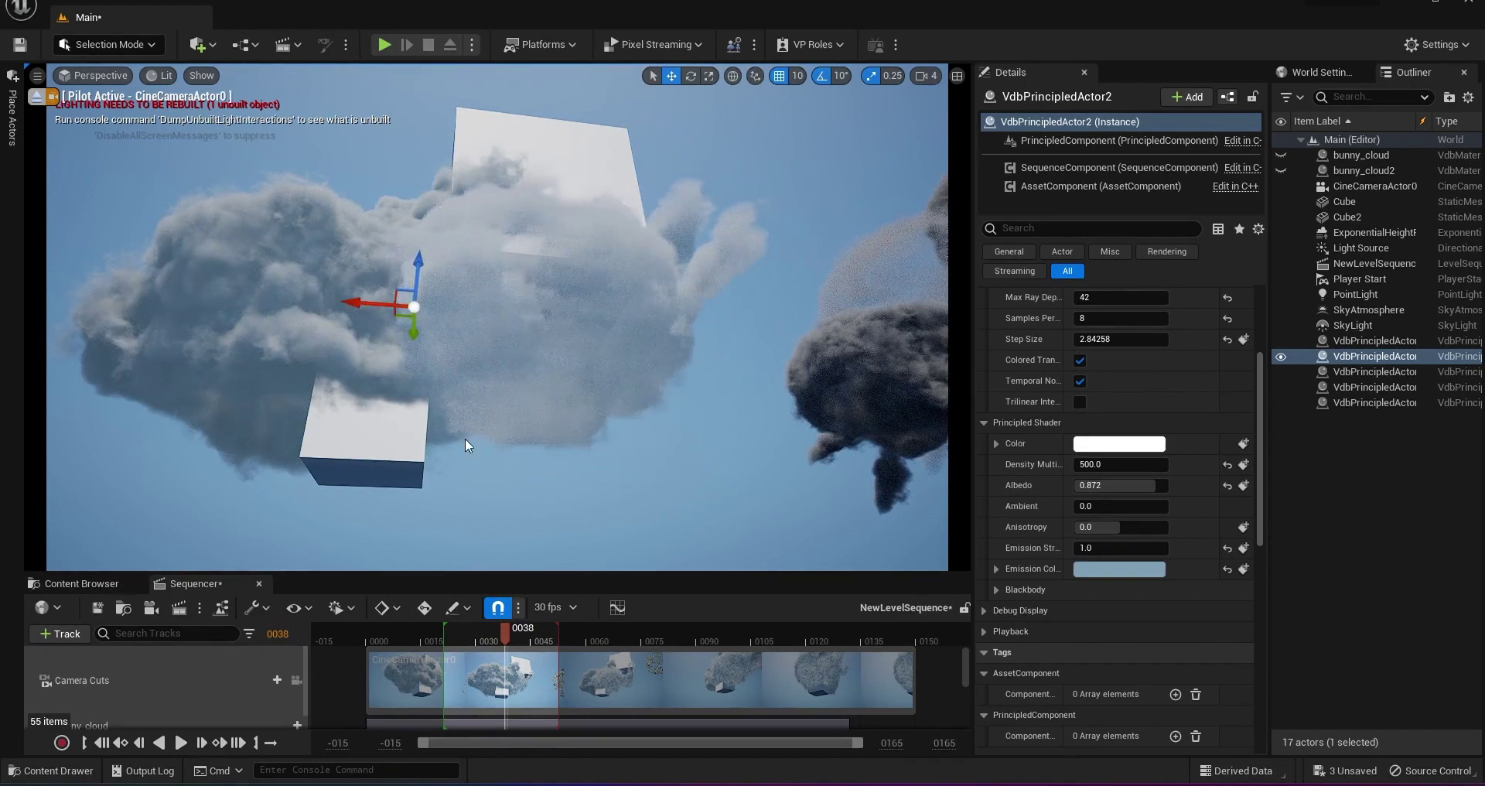
{"action": "mouse_move", "coordinate": [492, 635]}
{"action": "left_mouse_down"}
{"action": "mouse_move", "coordinate": [458, 635]}
{"action": "mouse_move", "coordinate": [513, 634]}
{"action": "left_mouse_up"}
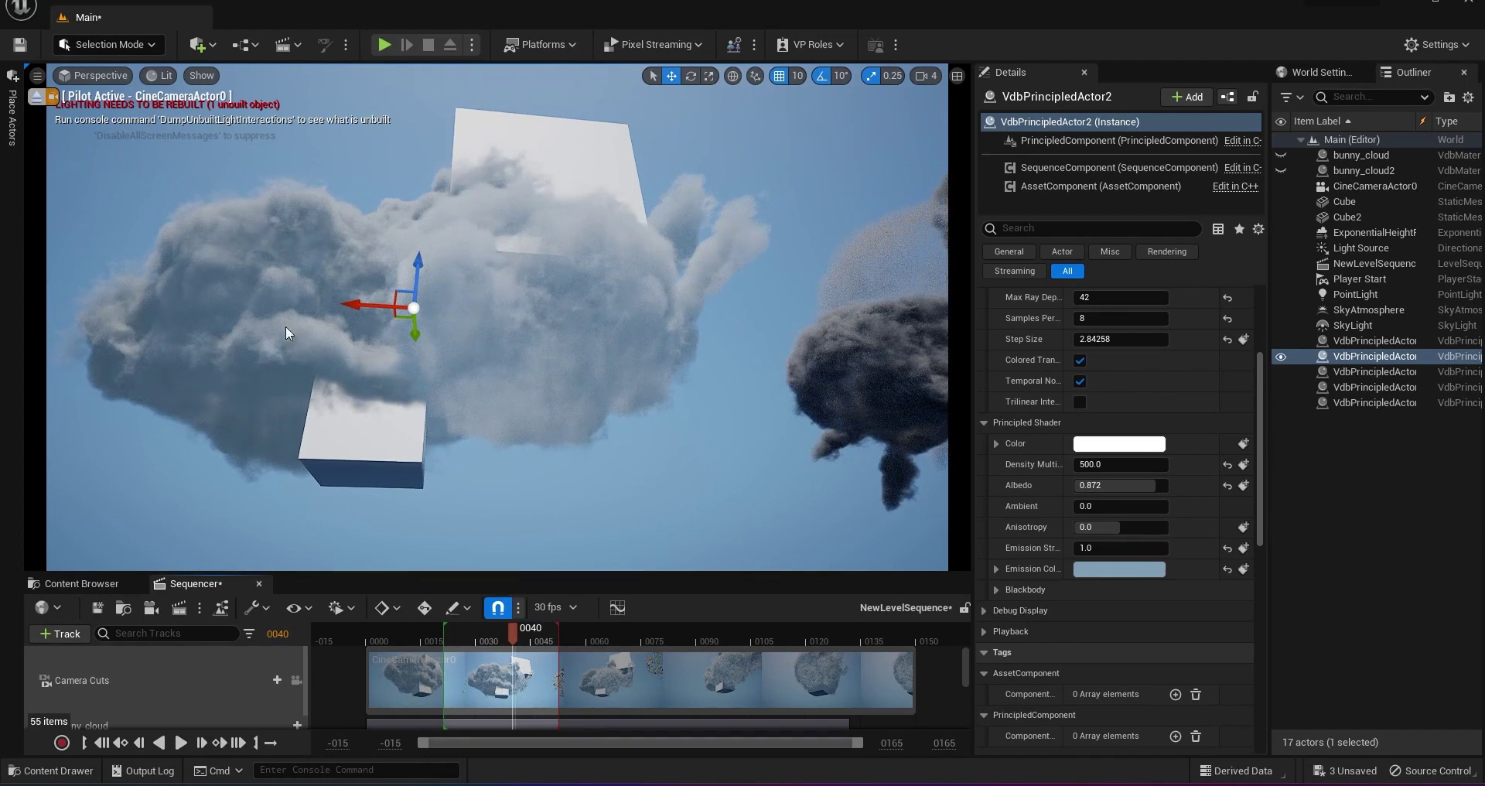
Delete the grainy cloud VdbPrincipledActor7 from between the two dark clouds
{"action": "right_click_drag", "start_coordinate": [597, 379], "coordinate": [777, 369]}
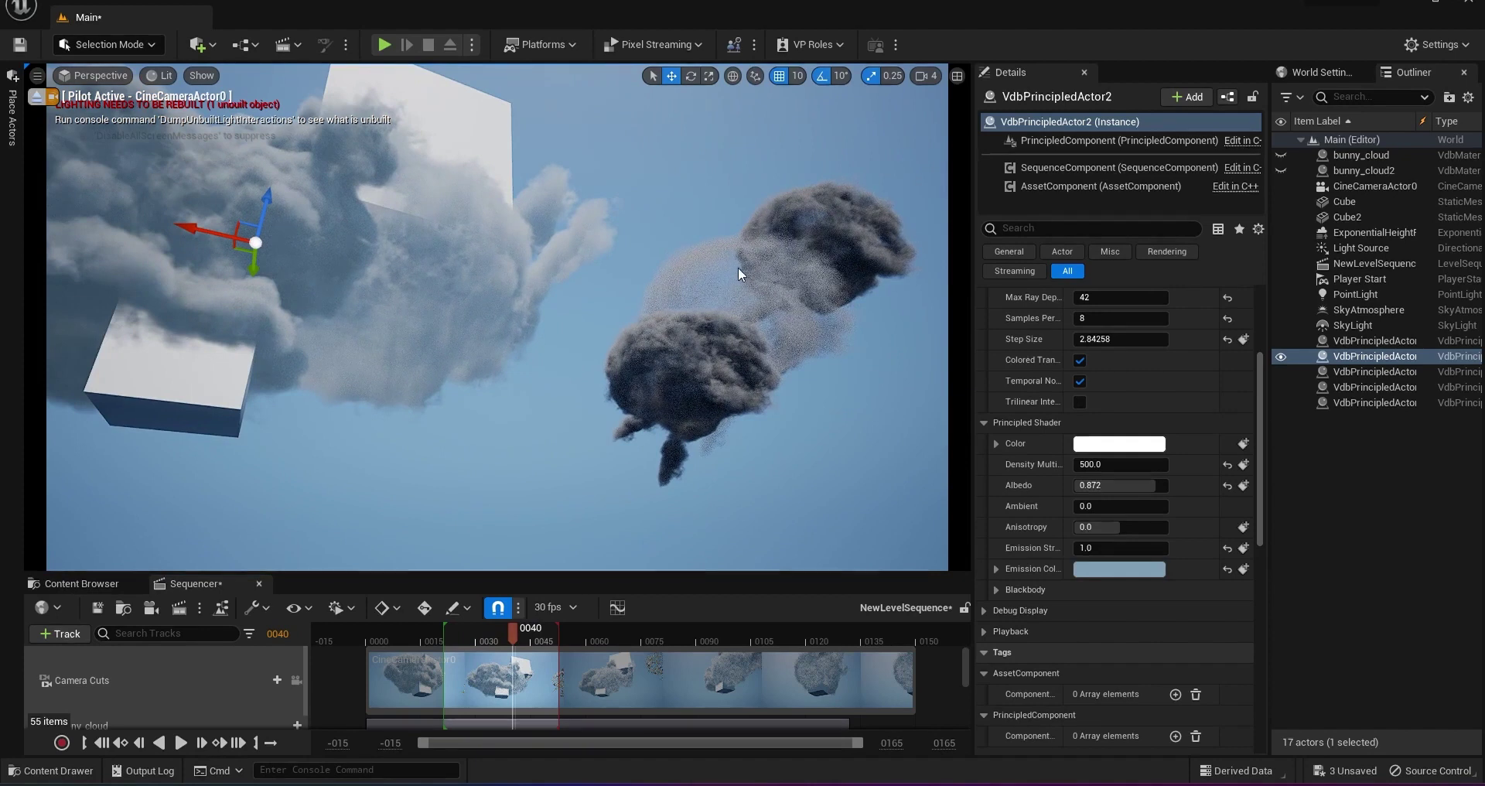
{"action": "left_click", "coordinate": [708, 262]}
{"action": "left_click", "coordinate": [1364, 385]}
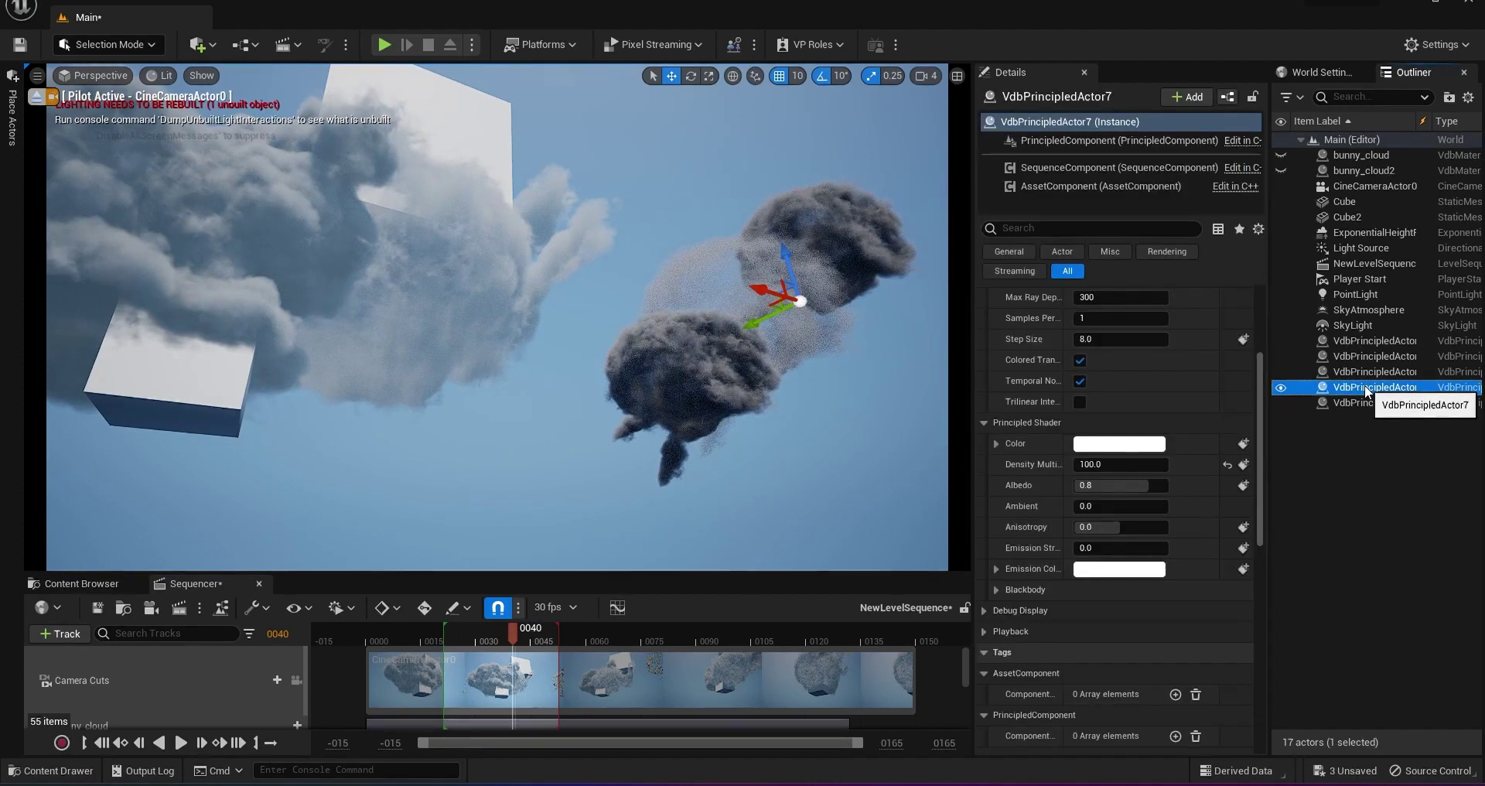
{"action": "key", "text": "Delete"}
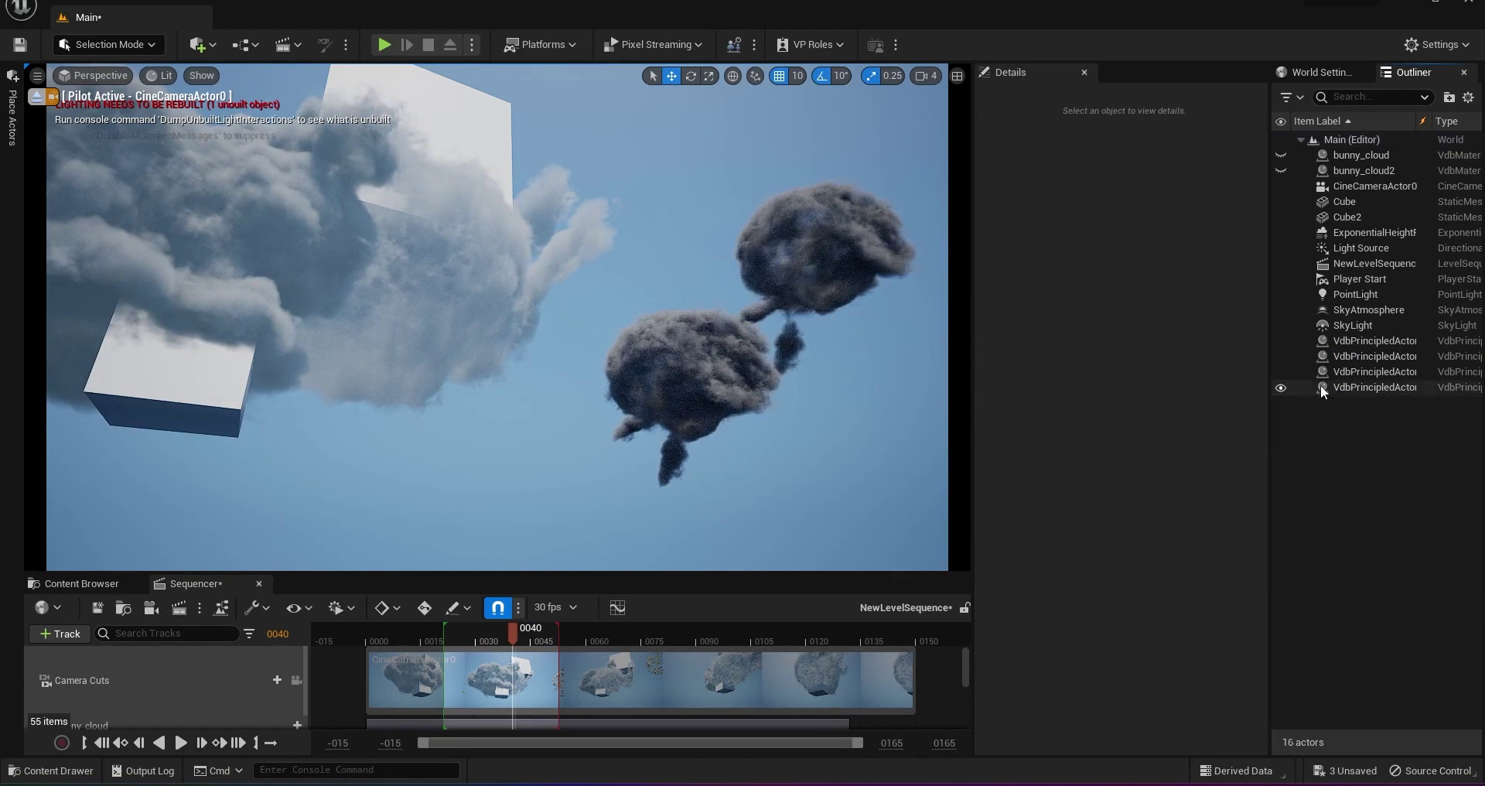